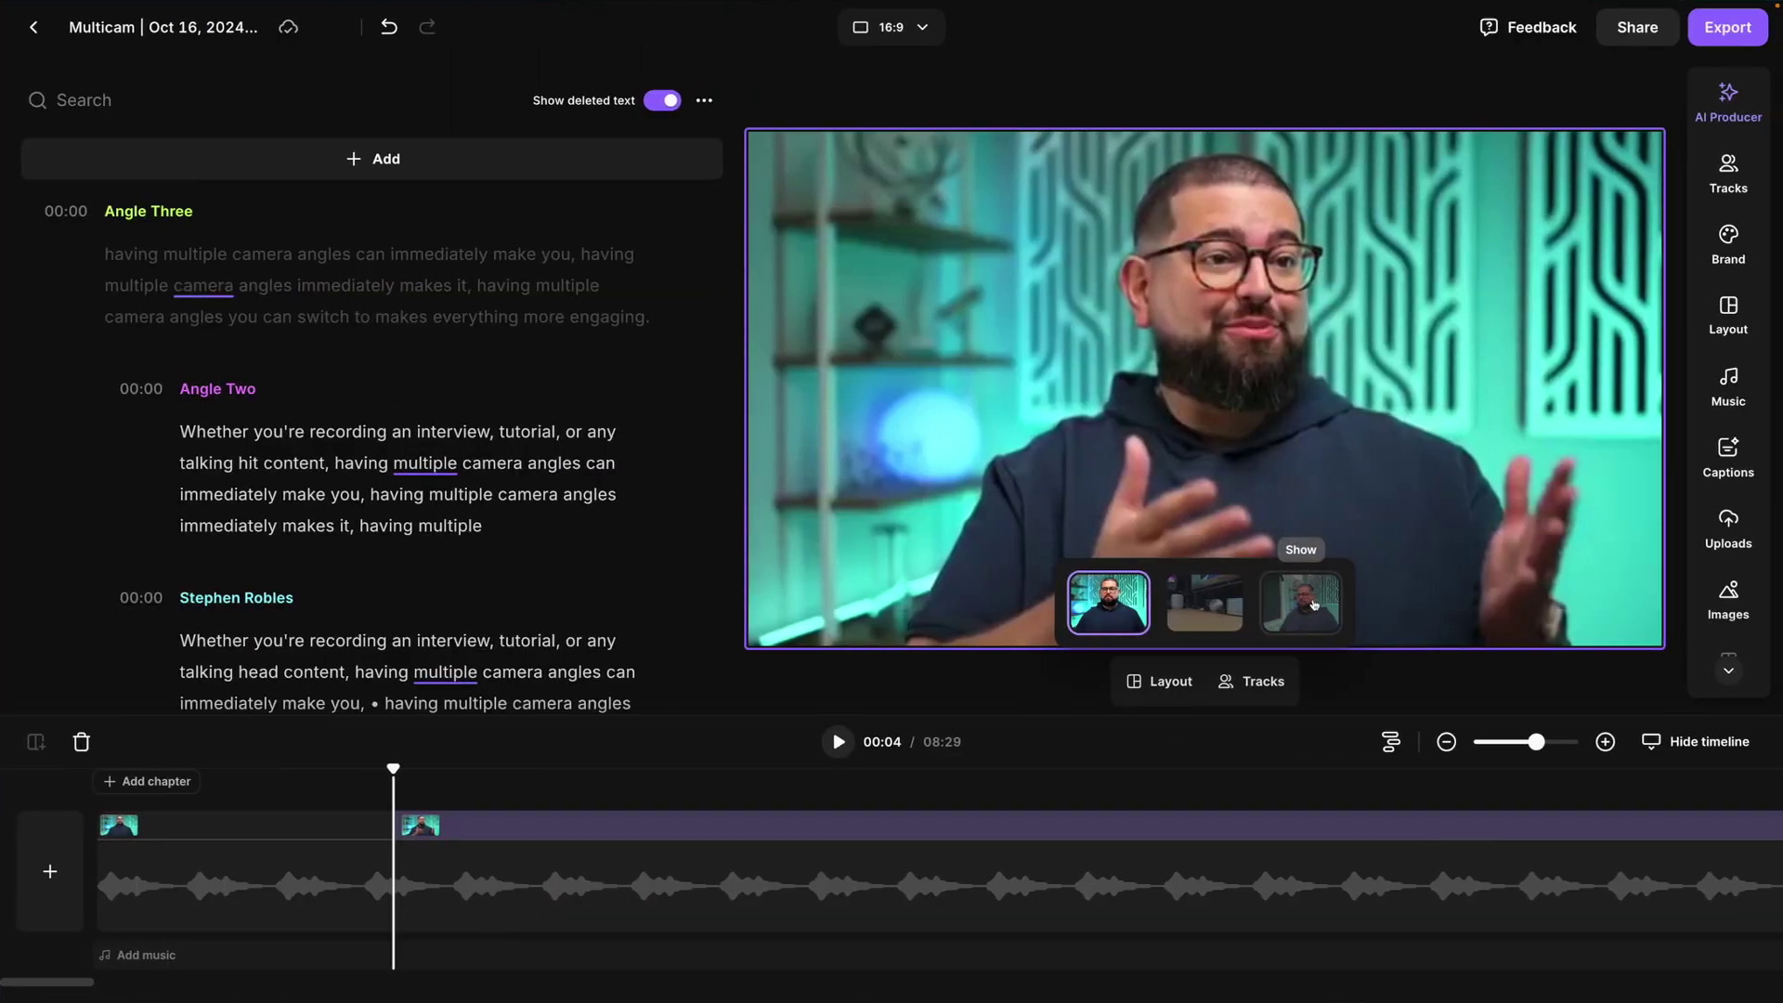
- Add the third camera angle to the scene's layout so it plays as a split
click(1313, 604)
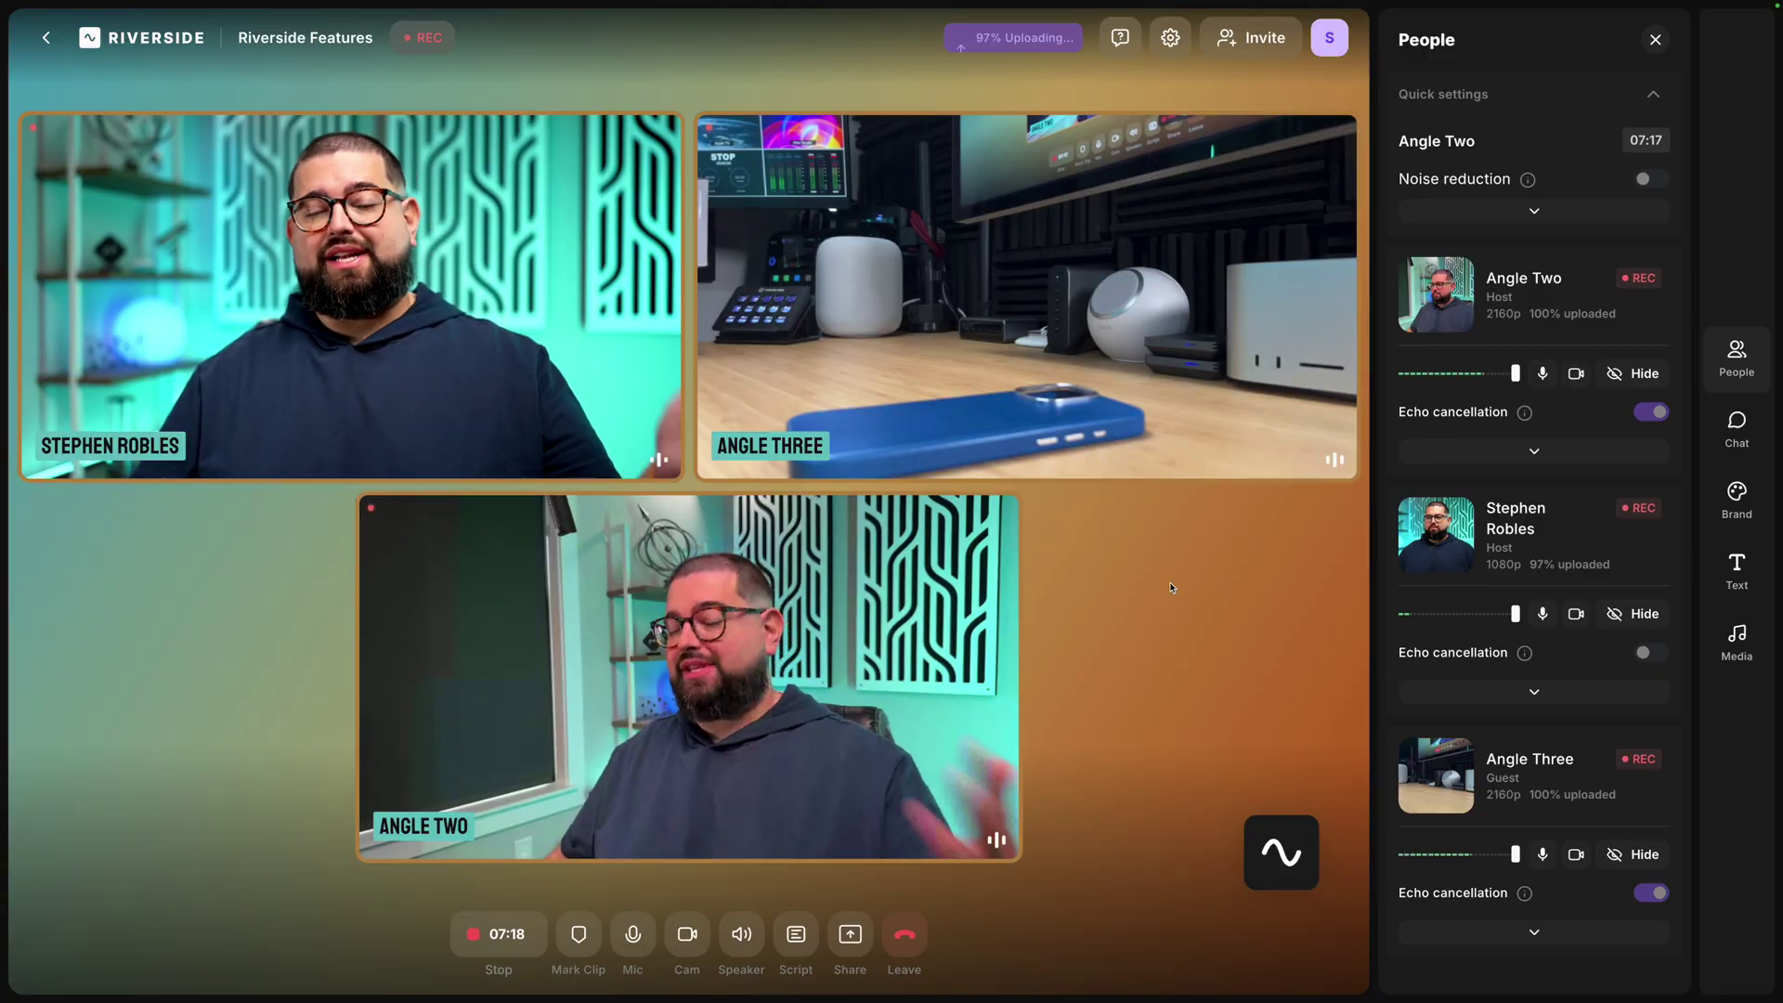
- Copy the studio's guest invite link and close the Invite people dialog
click(1253, 37)
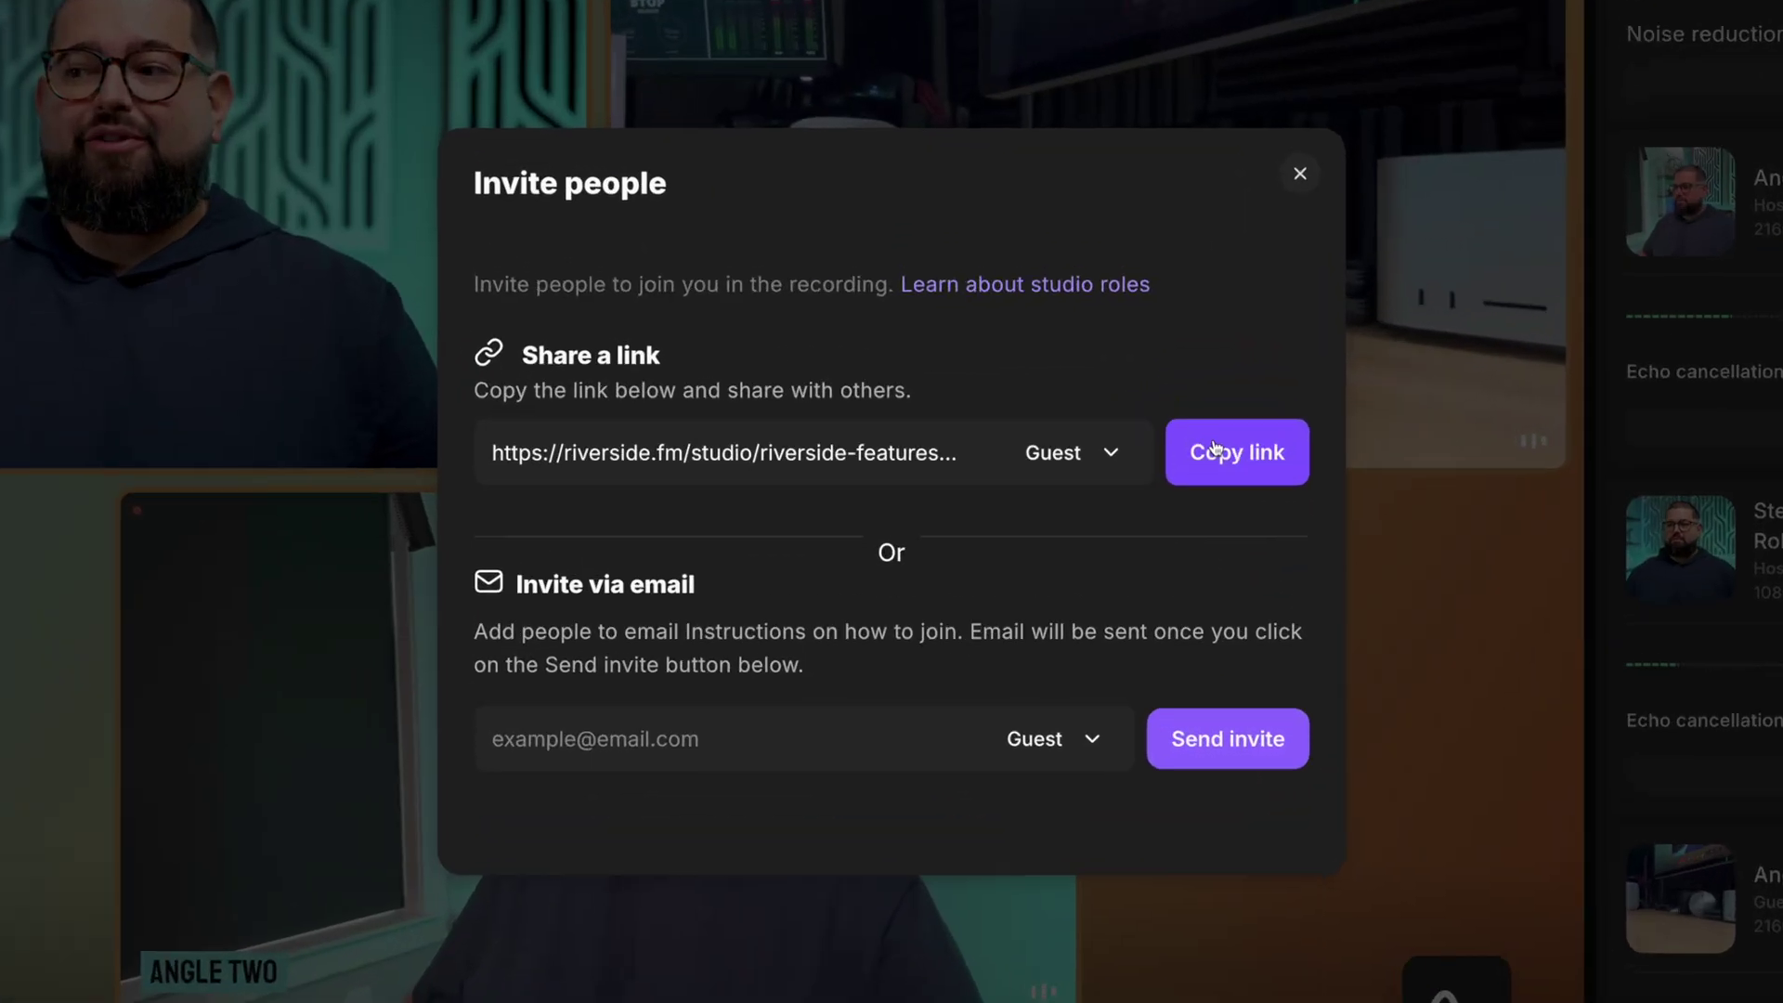
click(1125, 468)
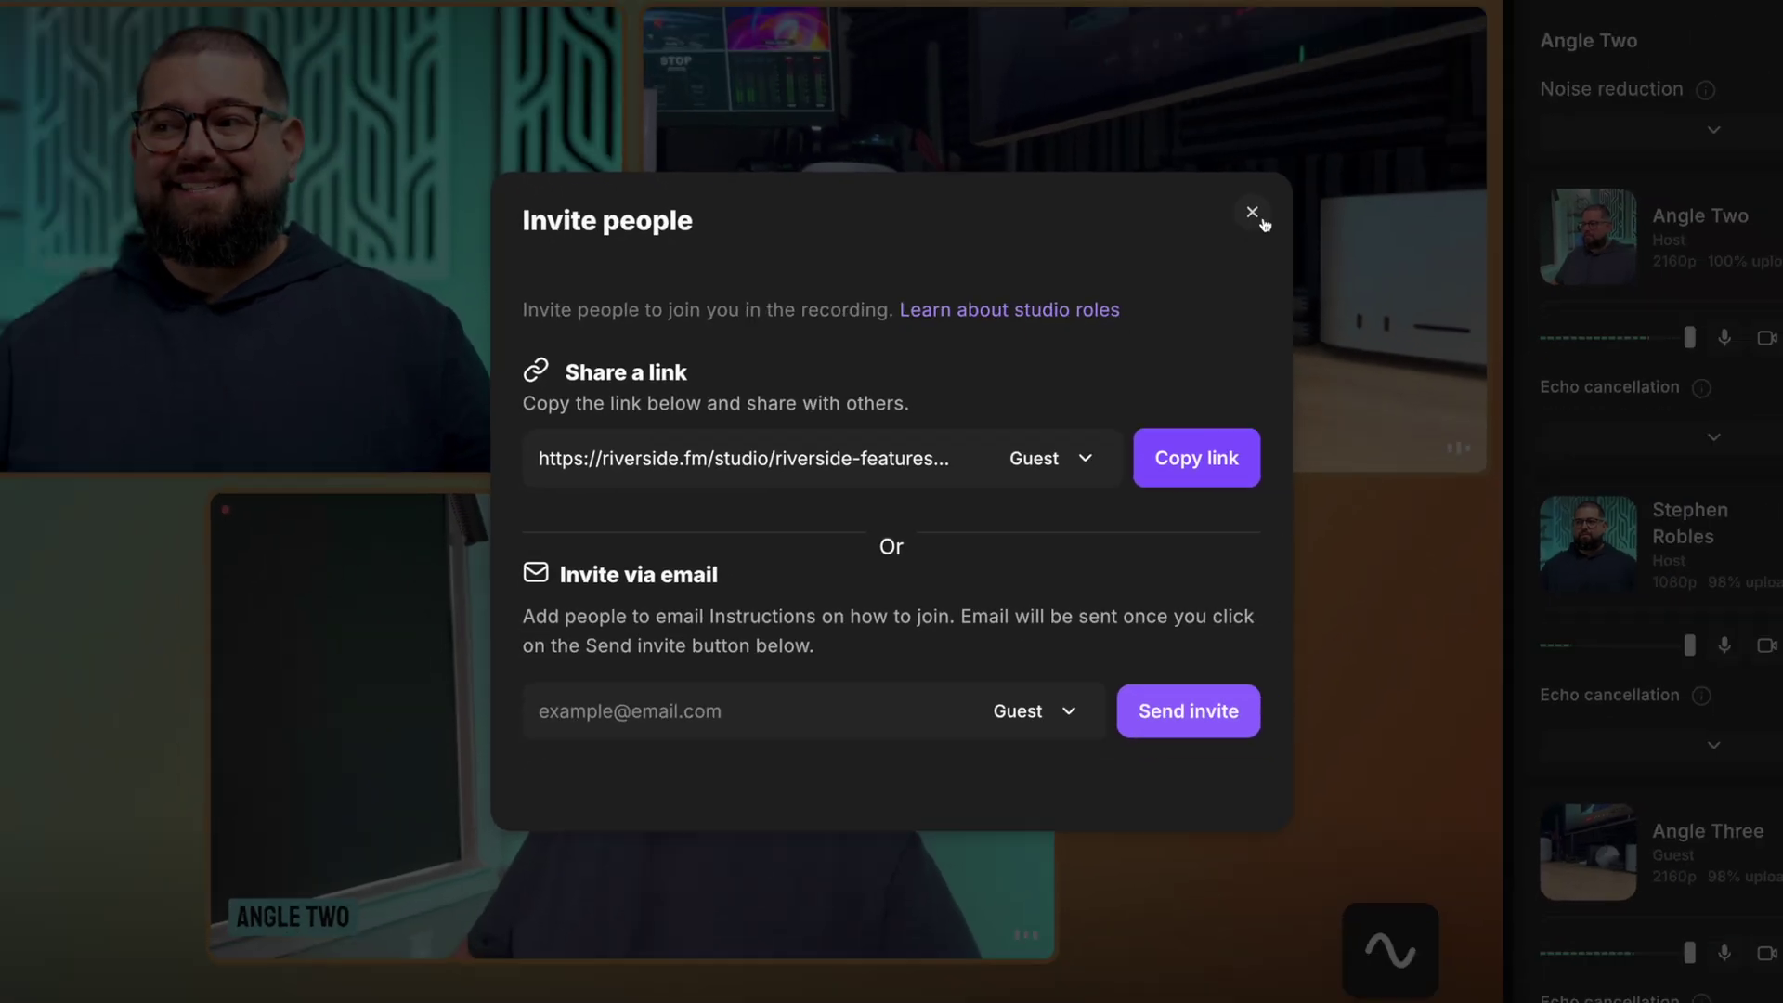
click(1341, 140)
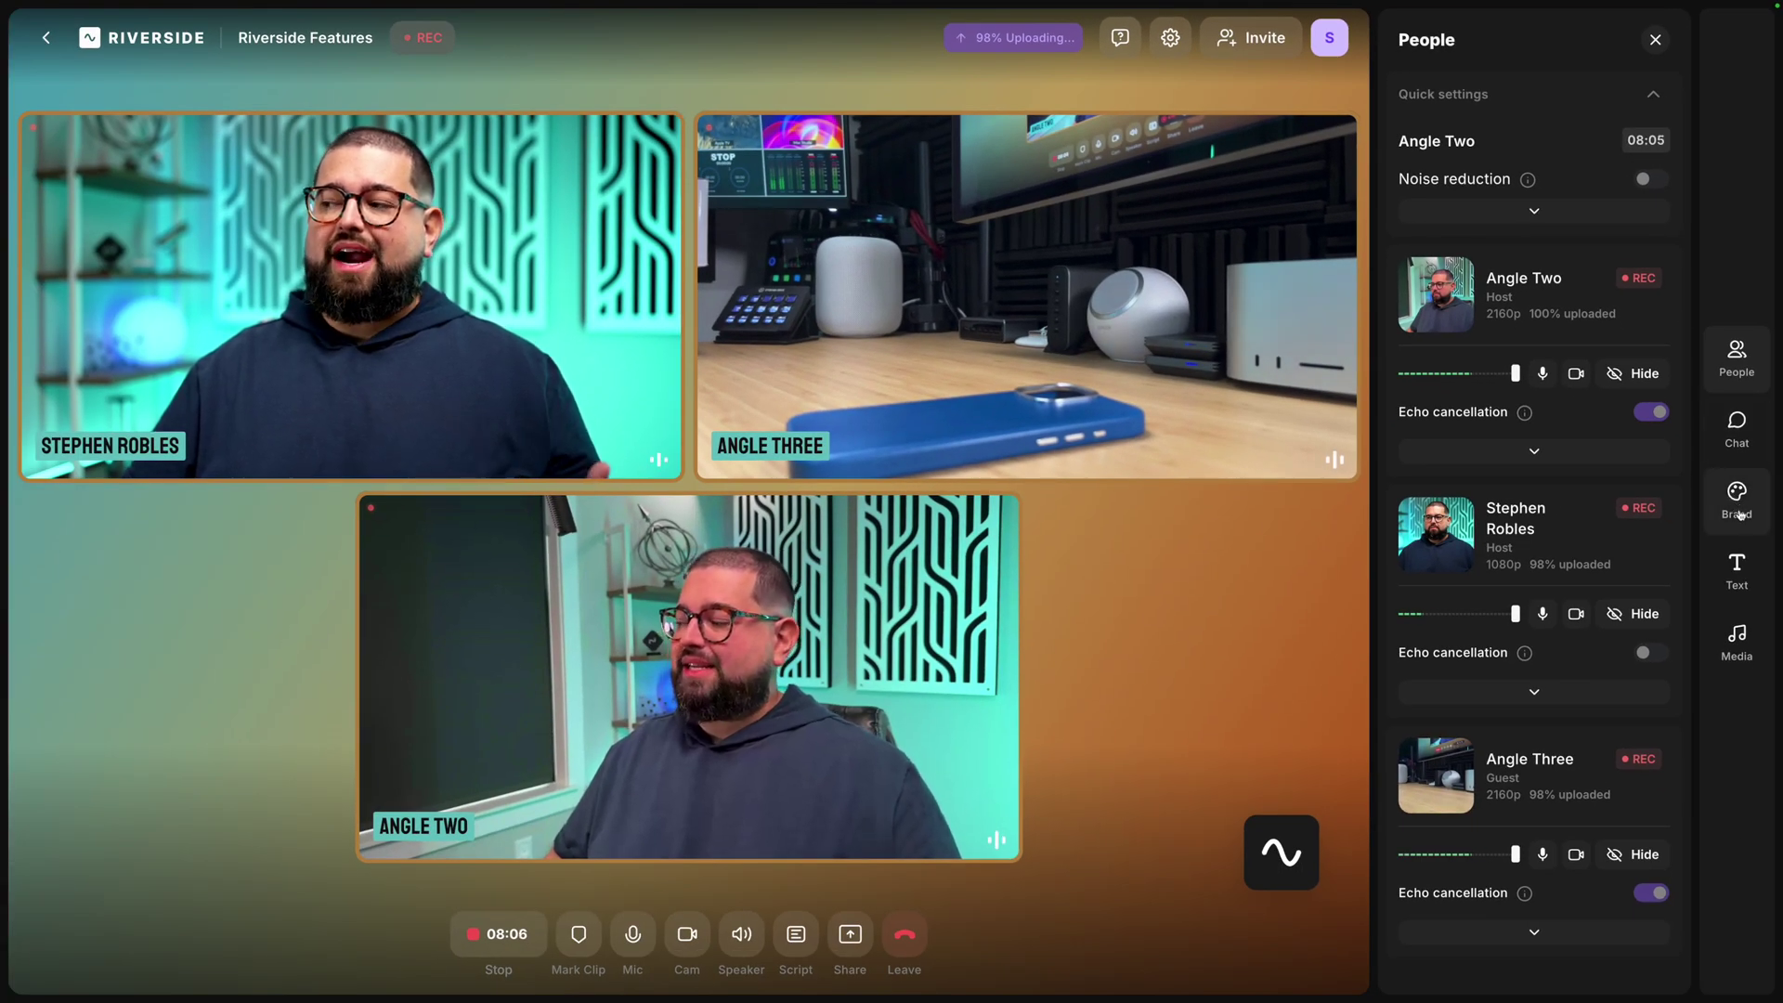
click(1739, 501)
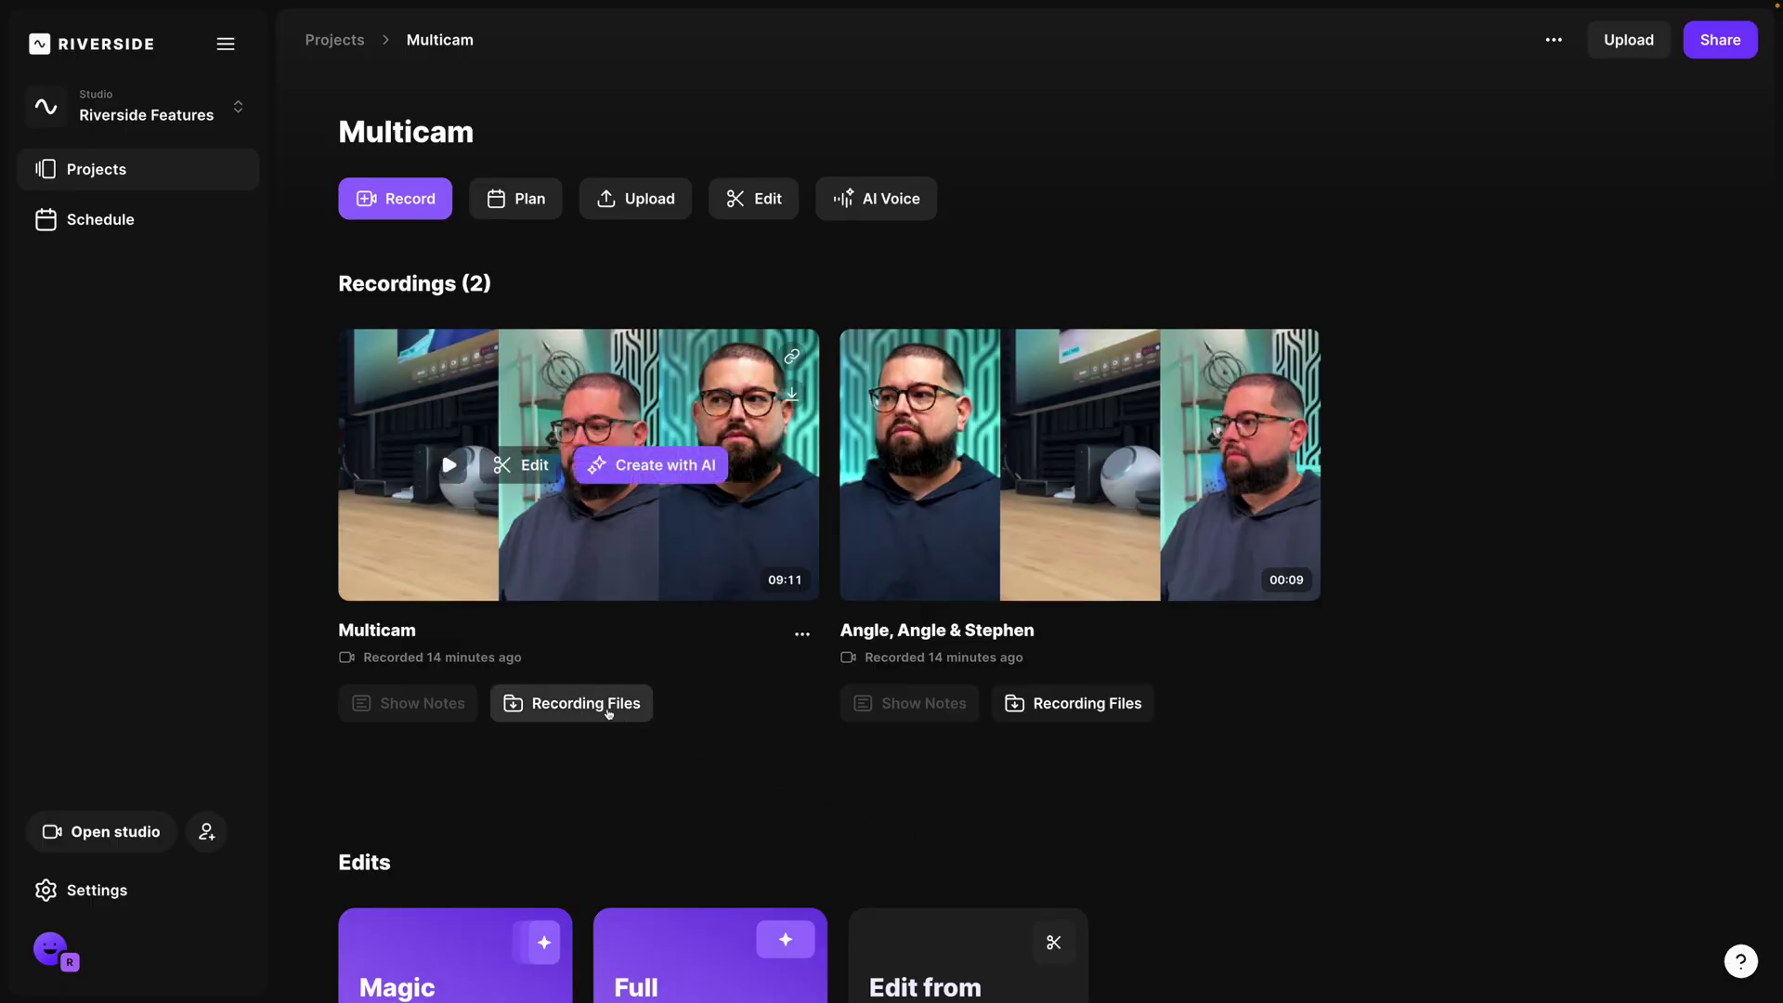
- Open the Multicam recording's files page and check Angle Three's High quality download types
click(603, 710)
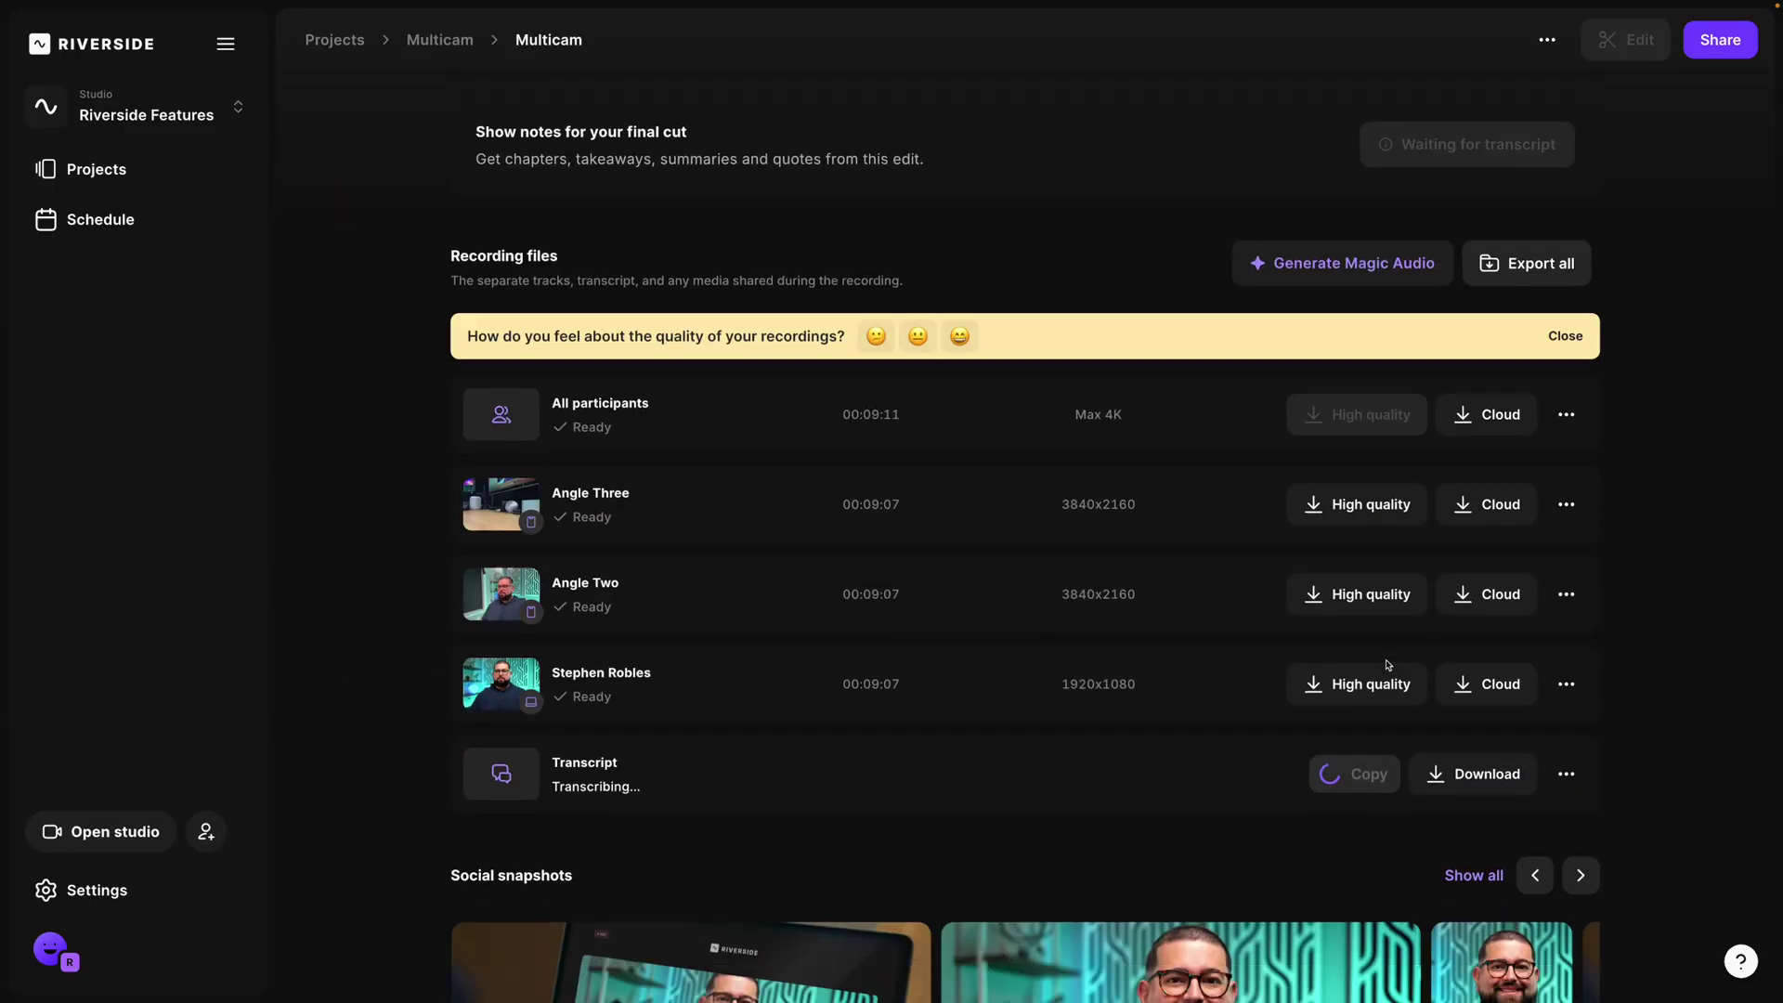
scroll(1182, 449, down, 2)
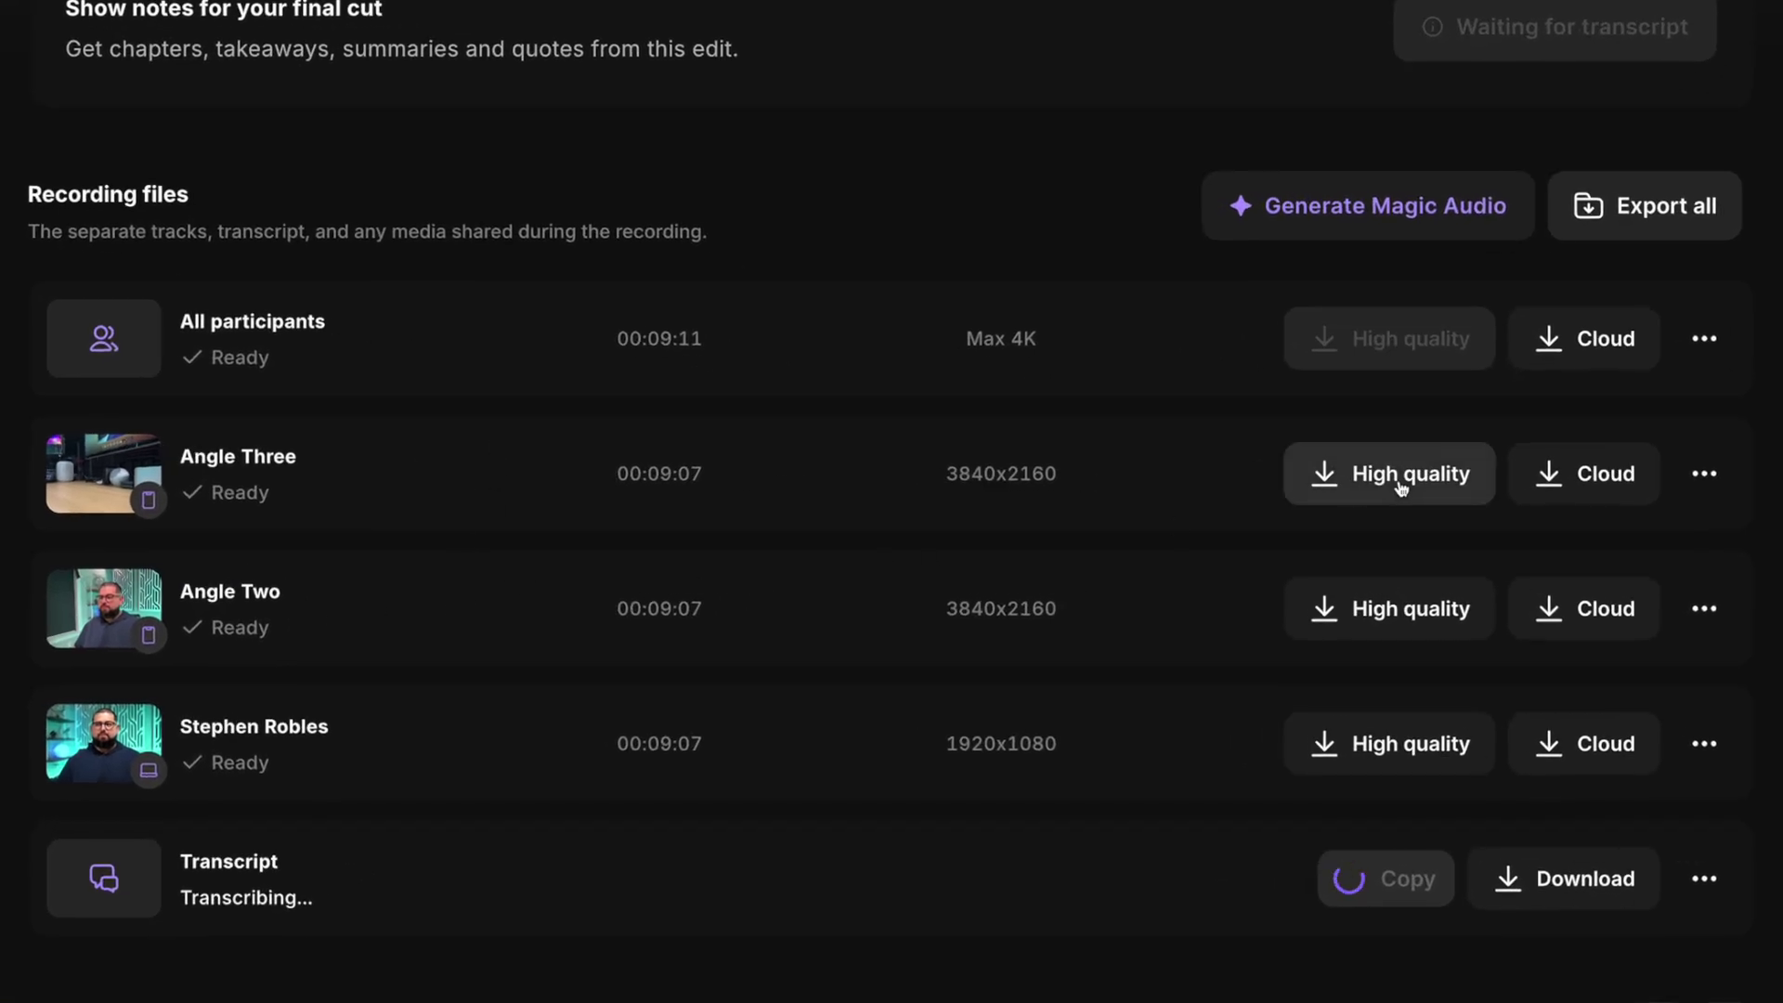
click(1401, 487)
scroll(1778, 479, down, 3)
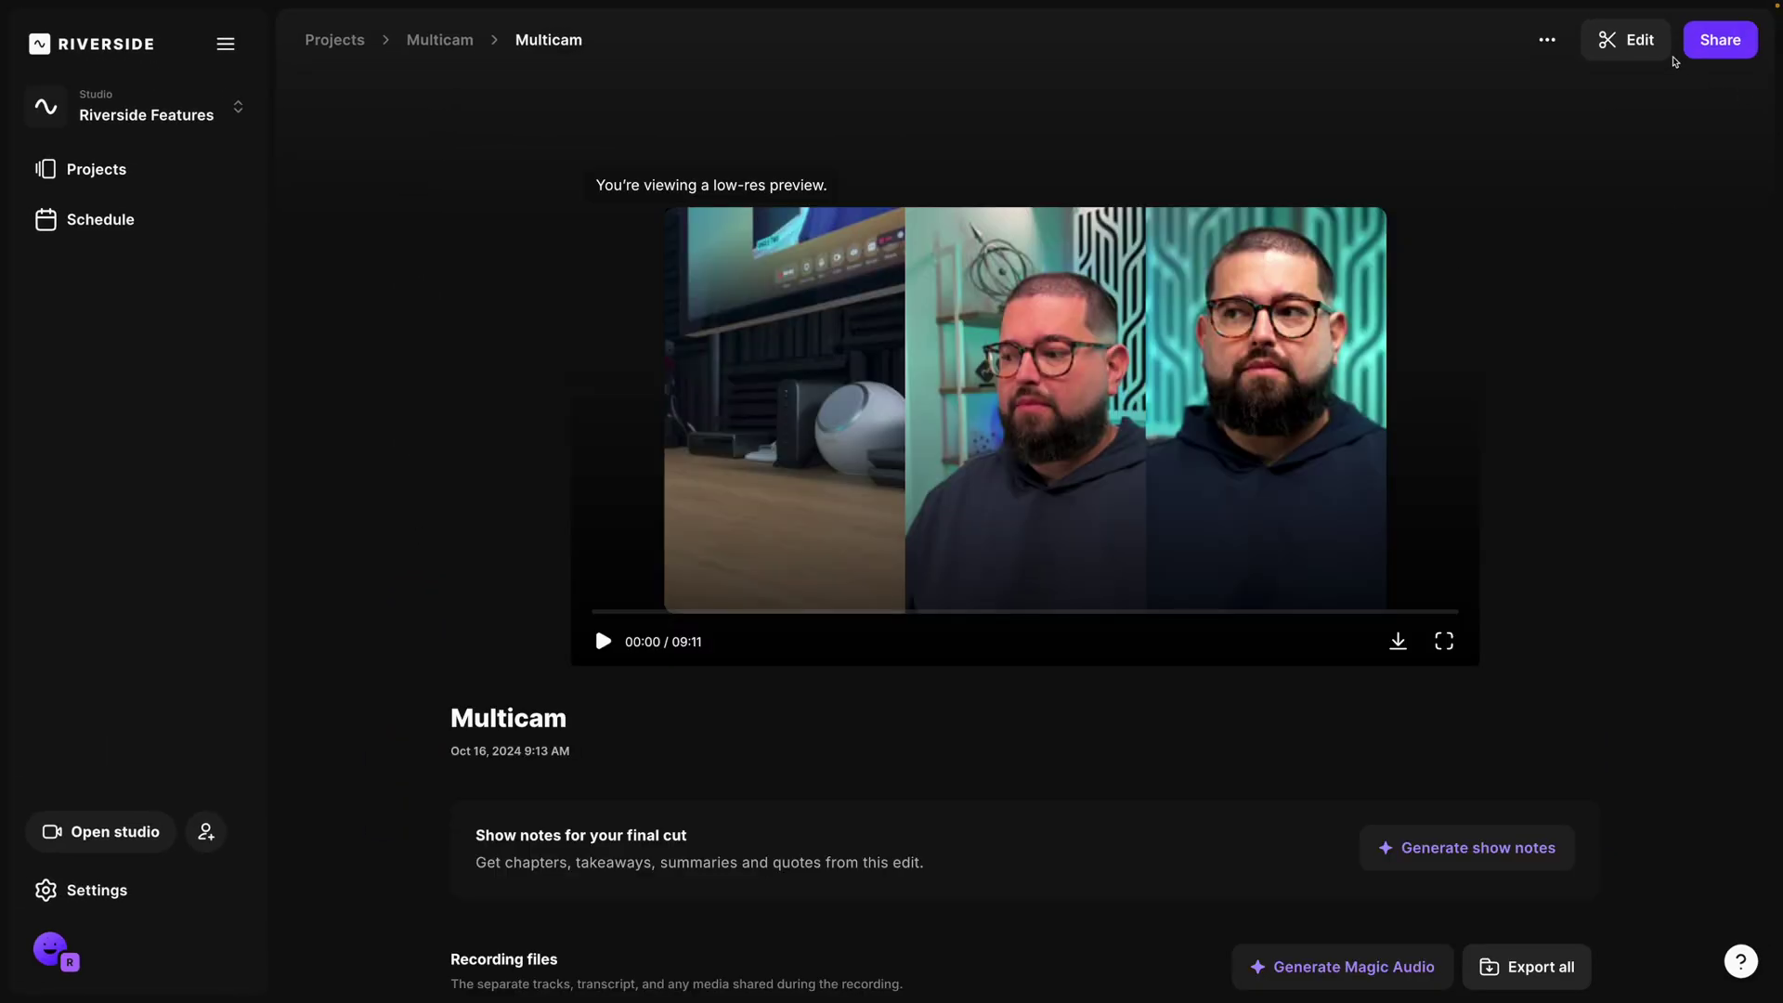
- Create a new edit of Multicam and hide the second and third angles in its opening scene
click(1650, 54)
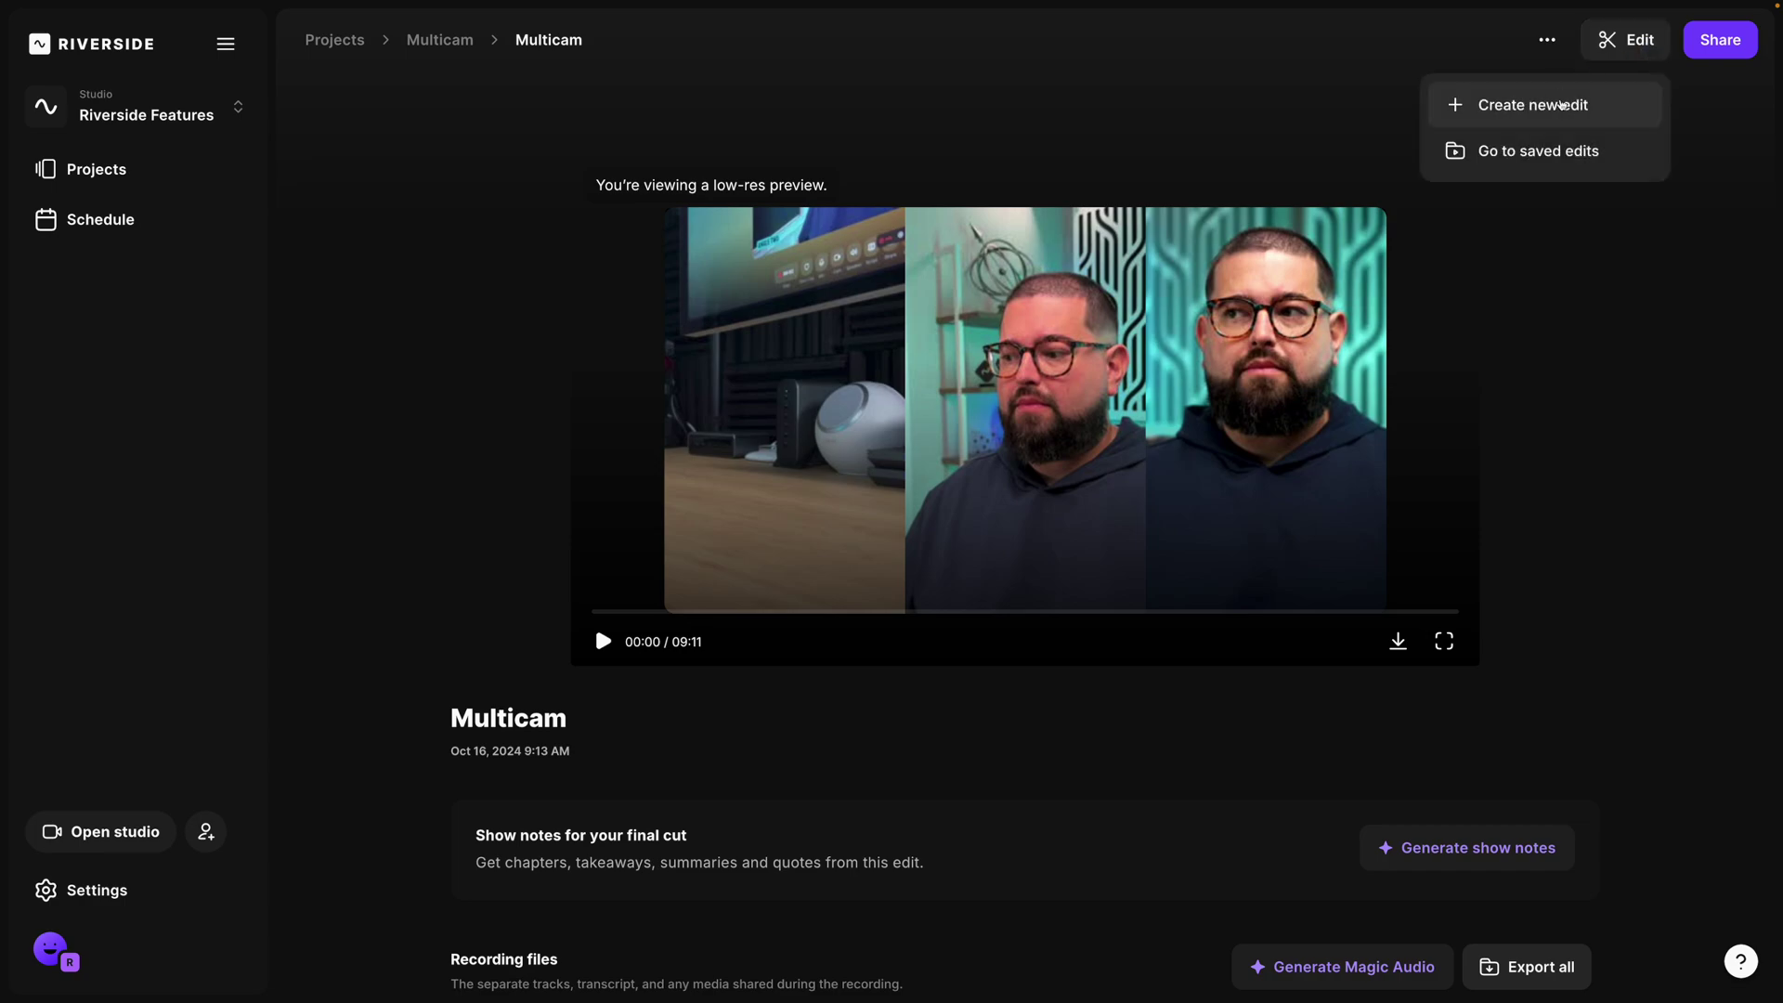
click(1558, 106)
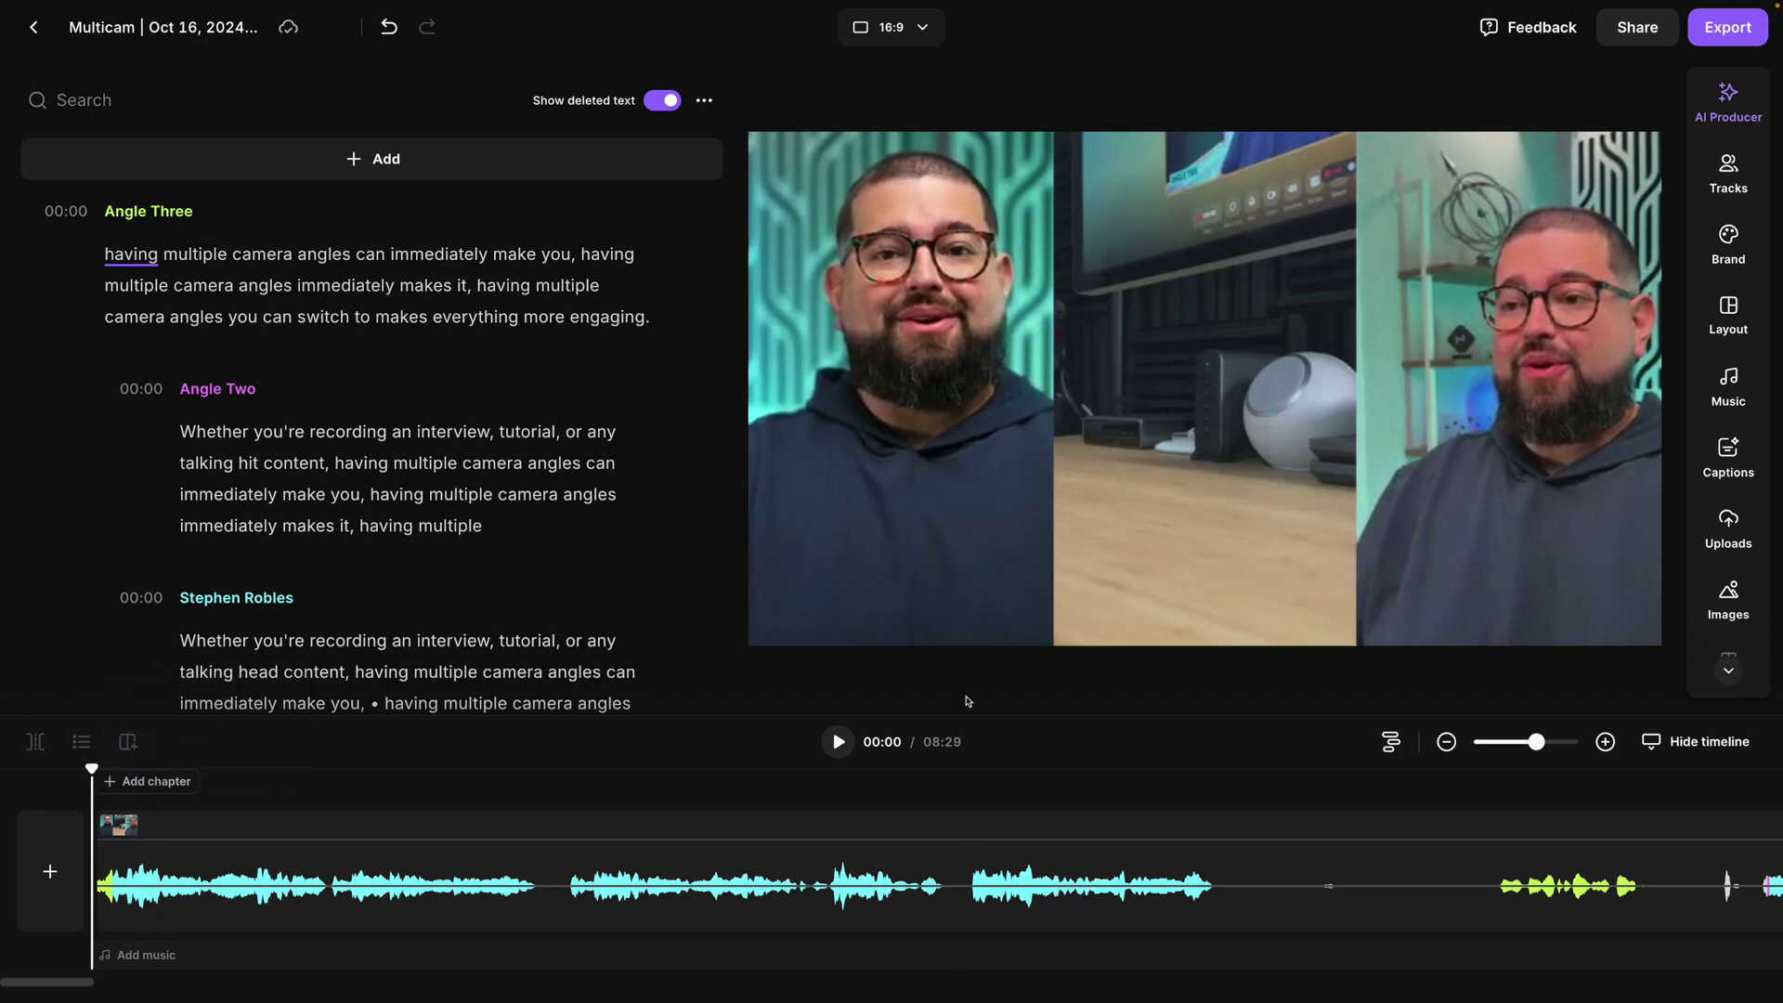
mouse_move(1183, 692)
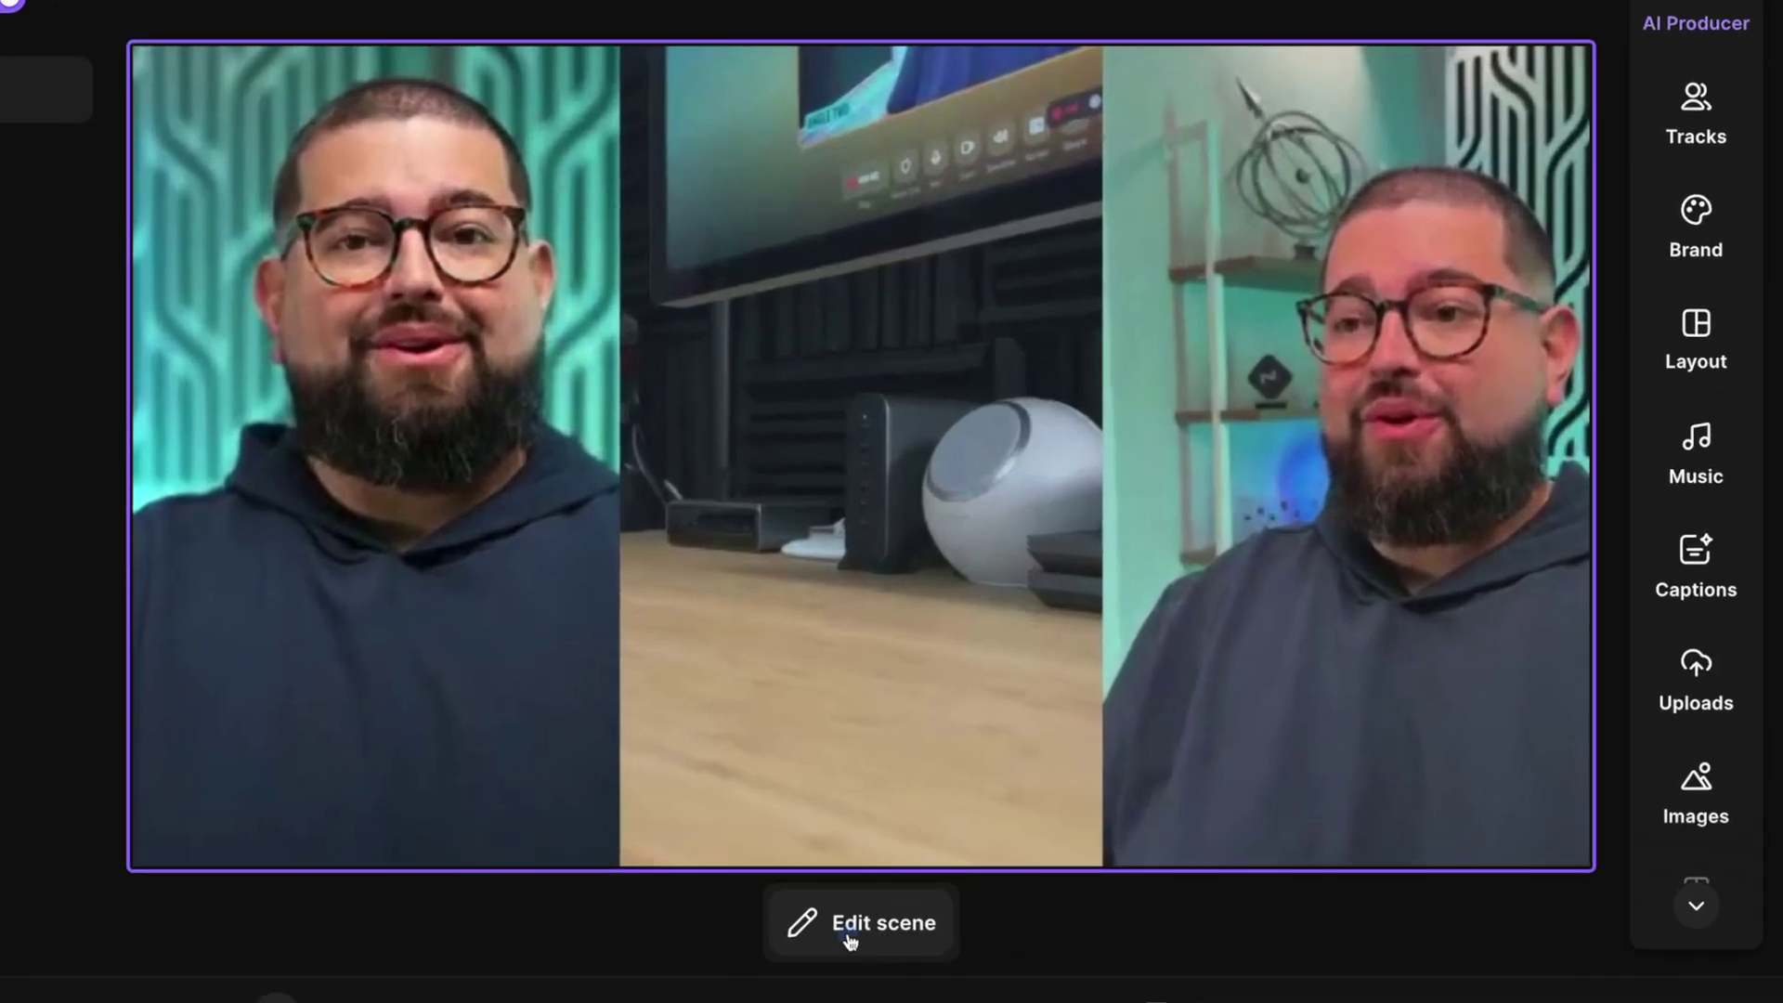
click(849, 941)
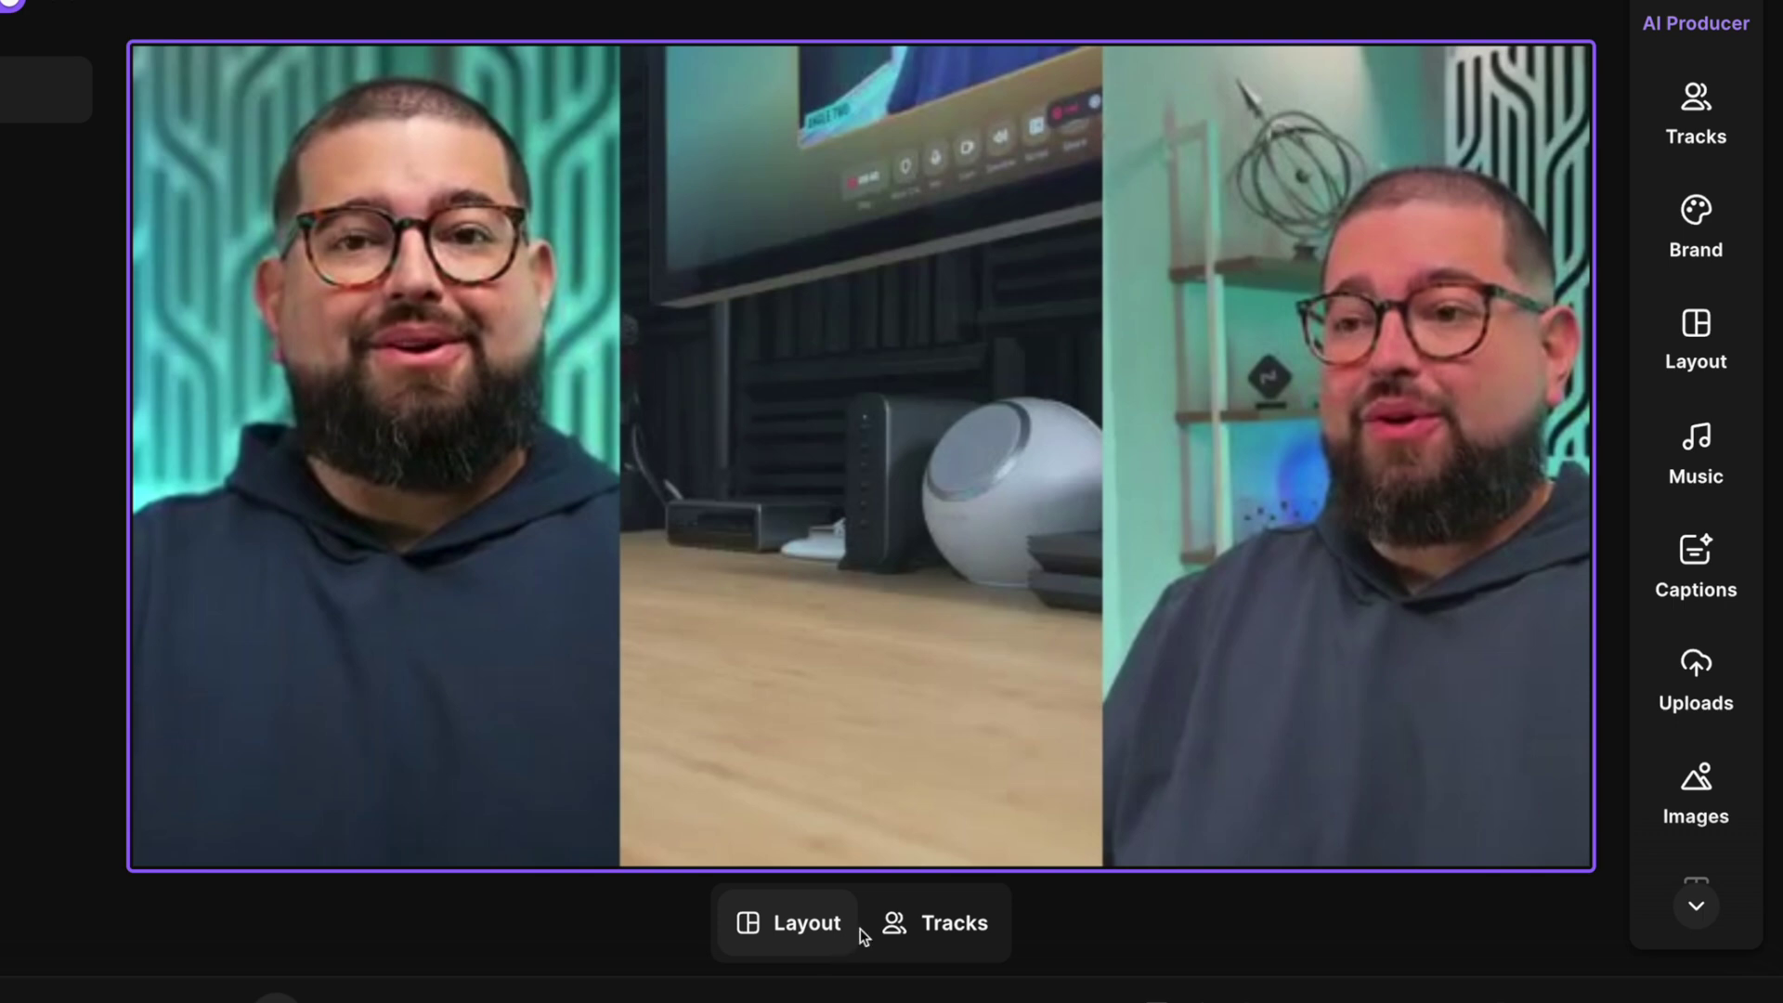
click(941, 925)
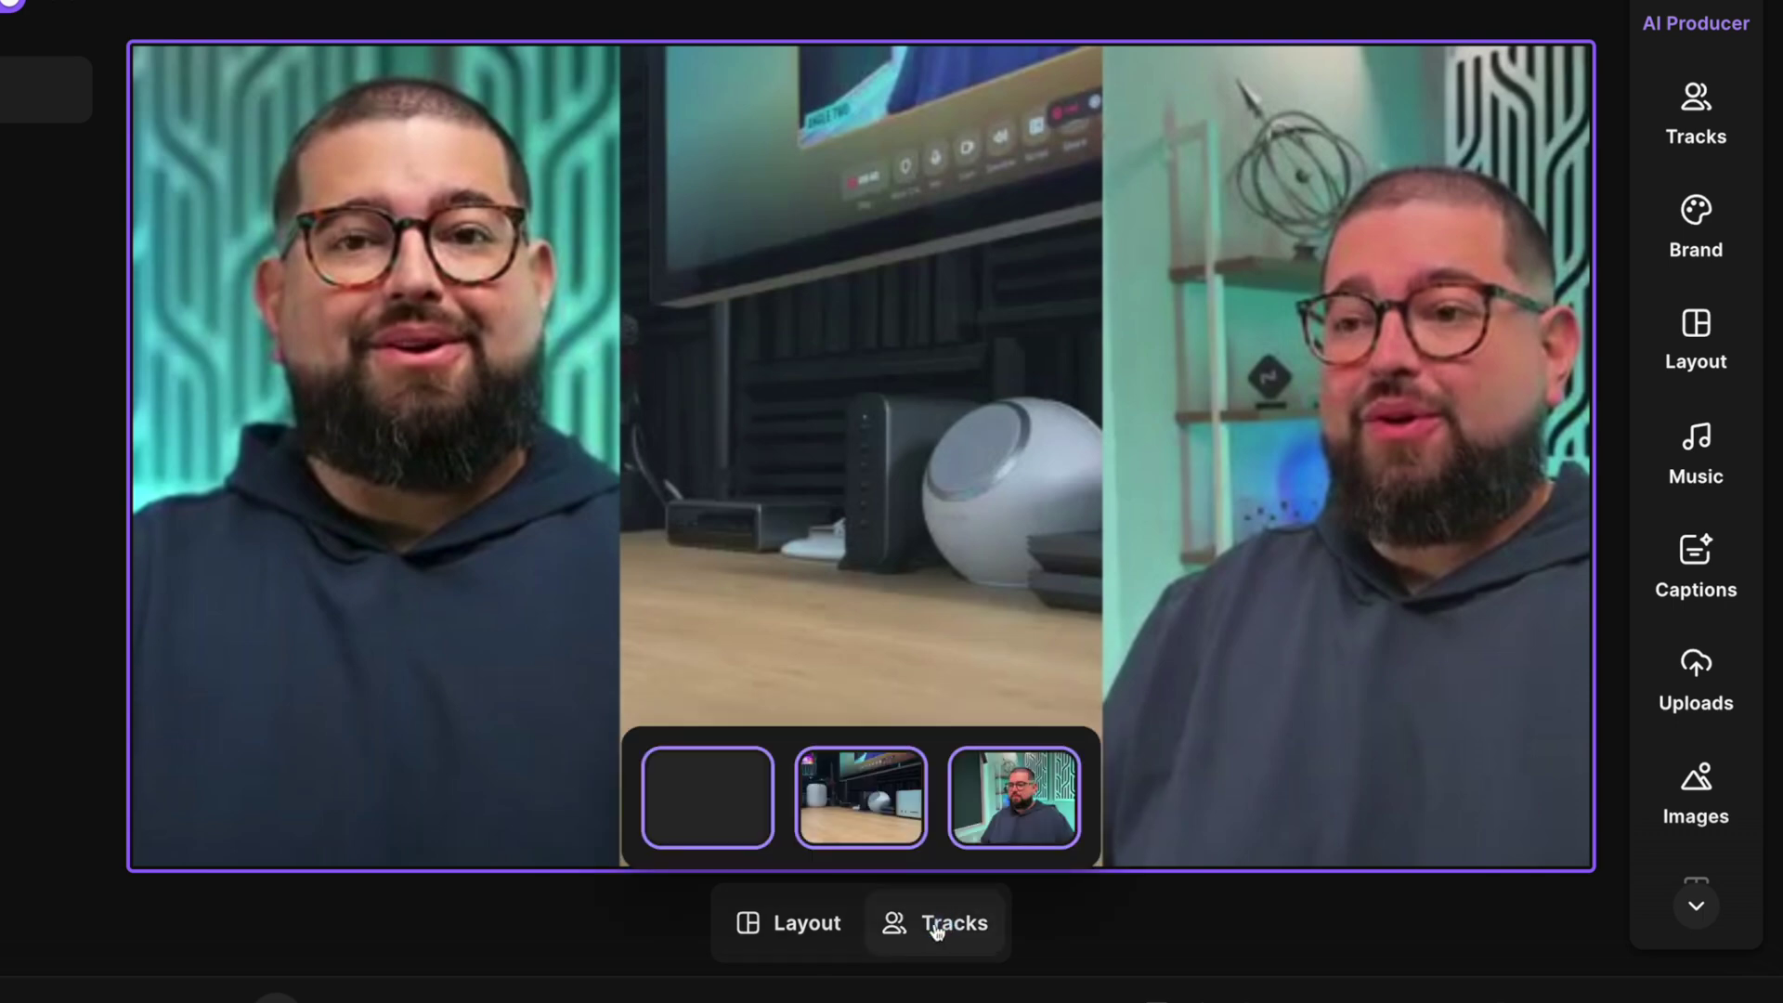
click(859, 819)
click(986, 824)
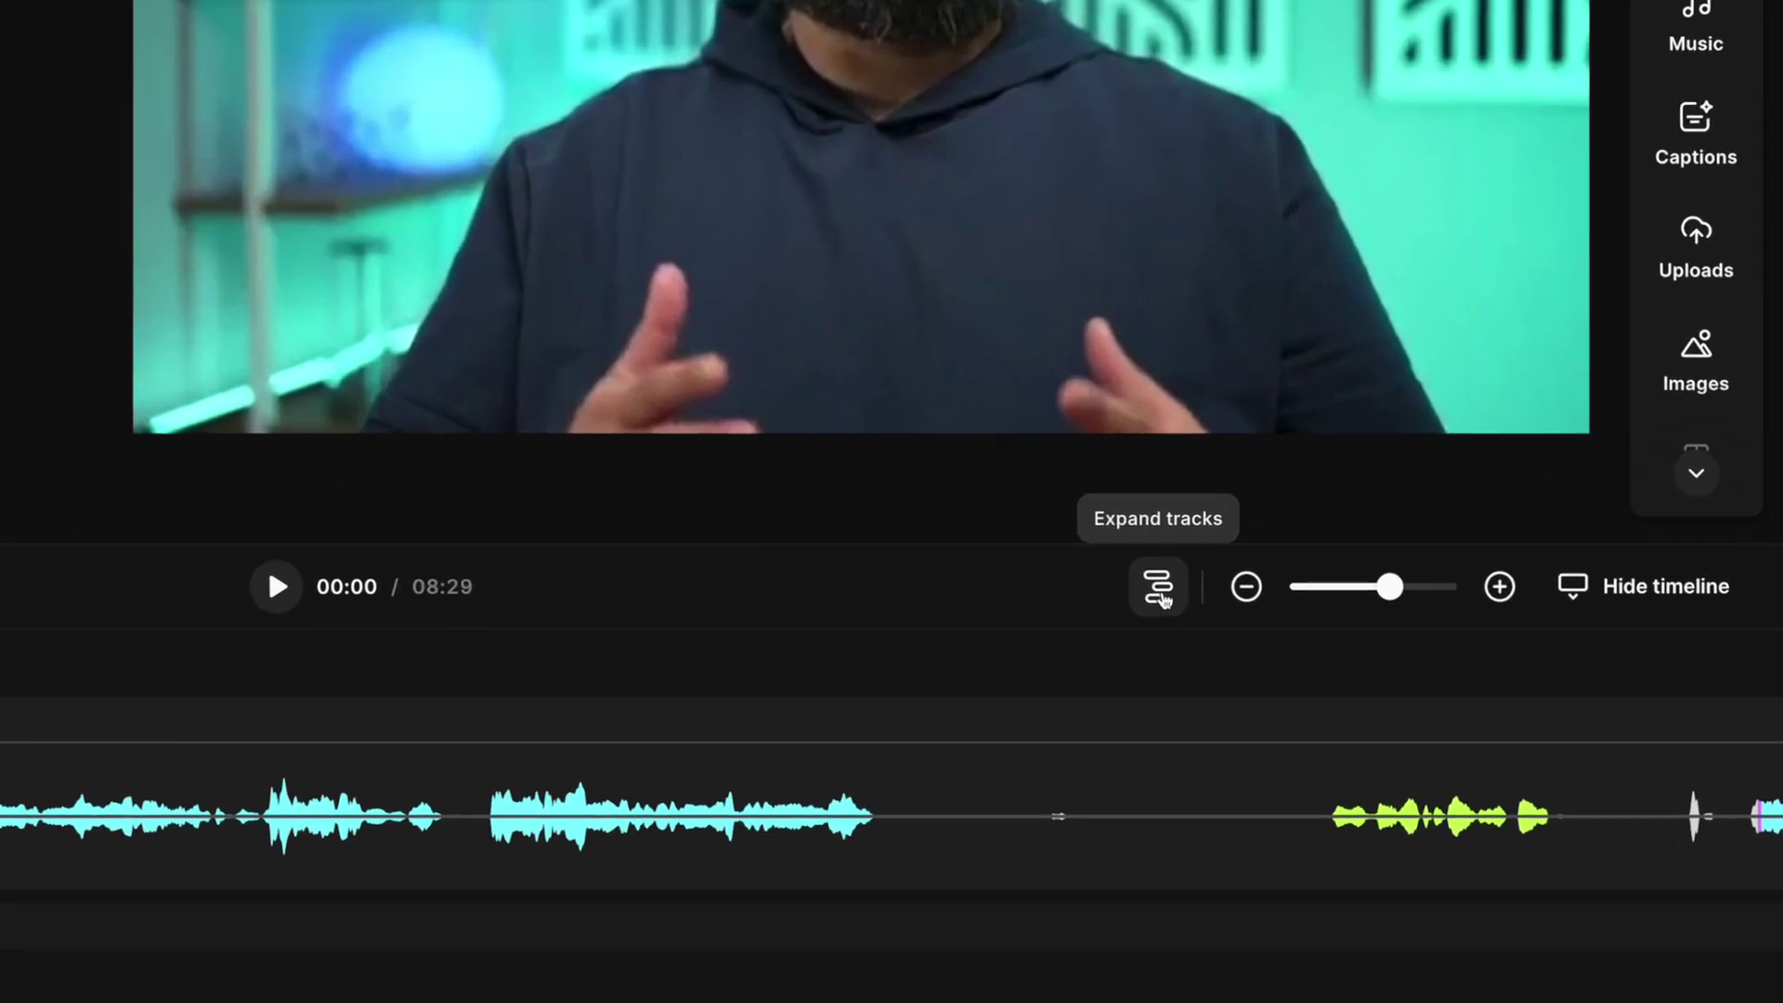
click(1392, 744)
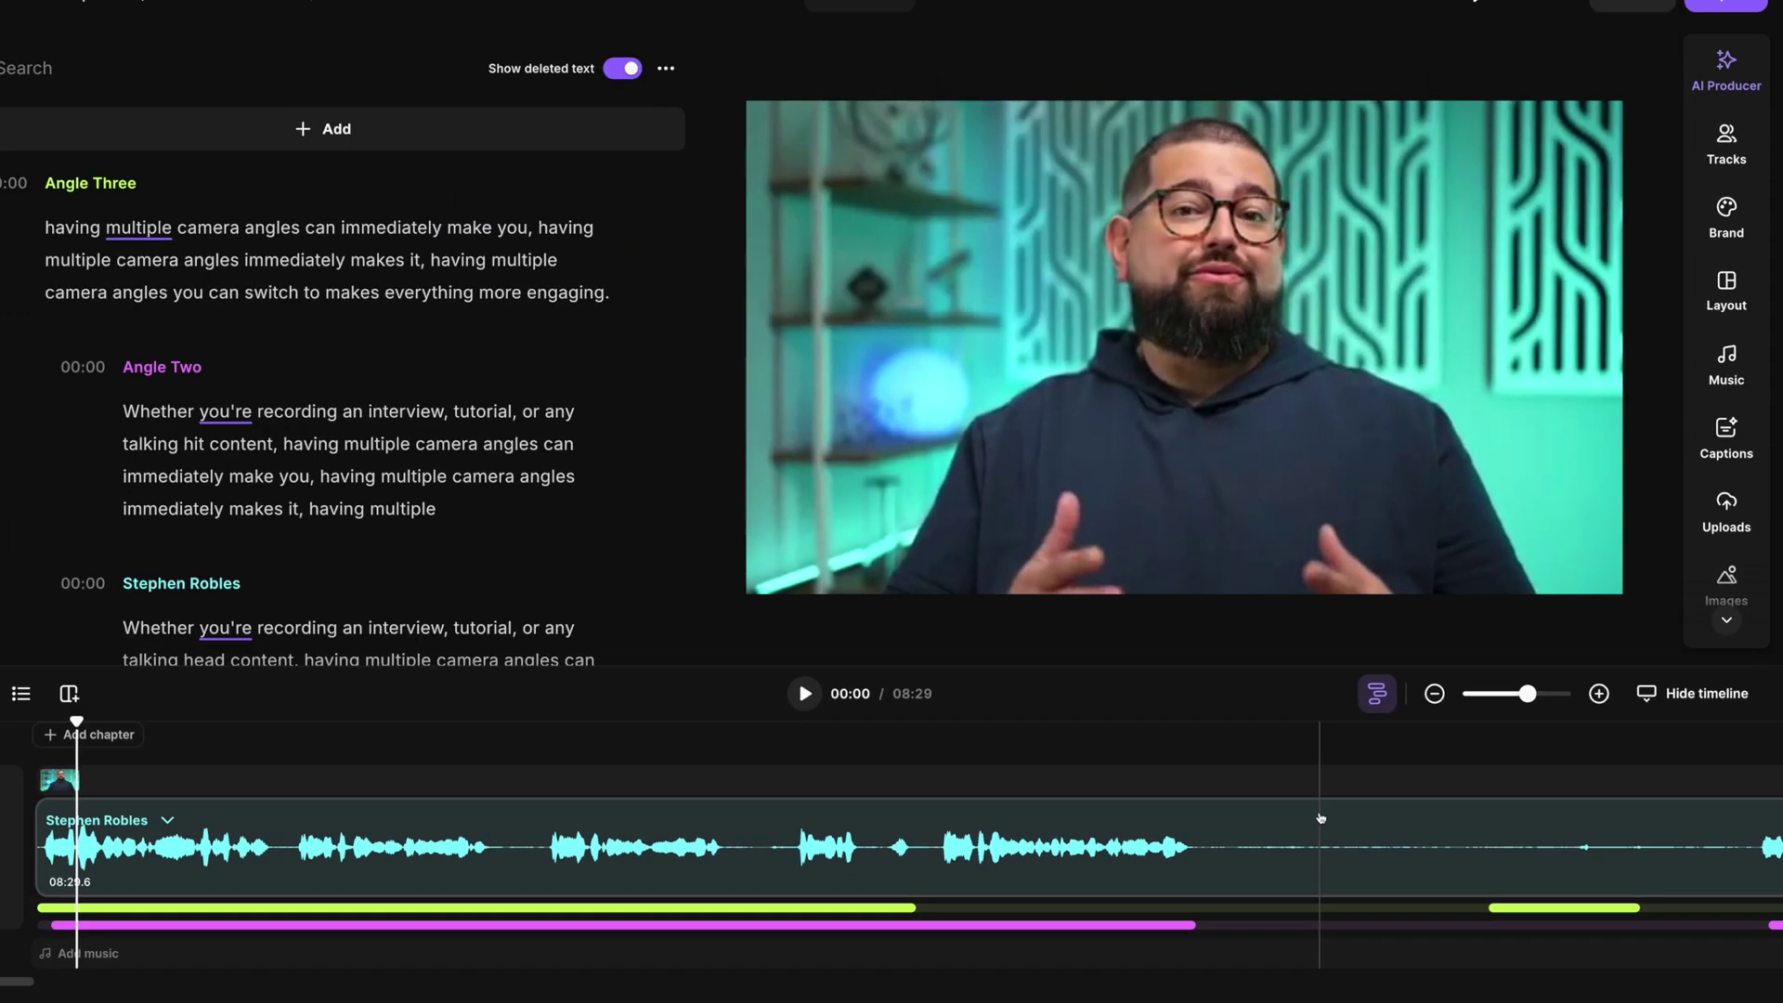
- Mute the Angle Three and Angle Two audio tracks, deselect, and play the edit from the beginning
click(509, 914)
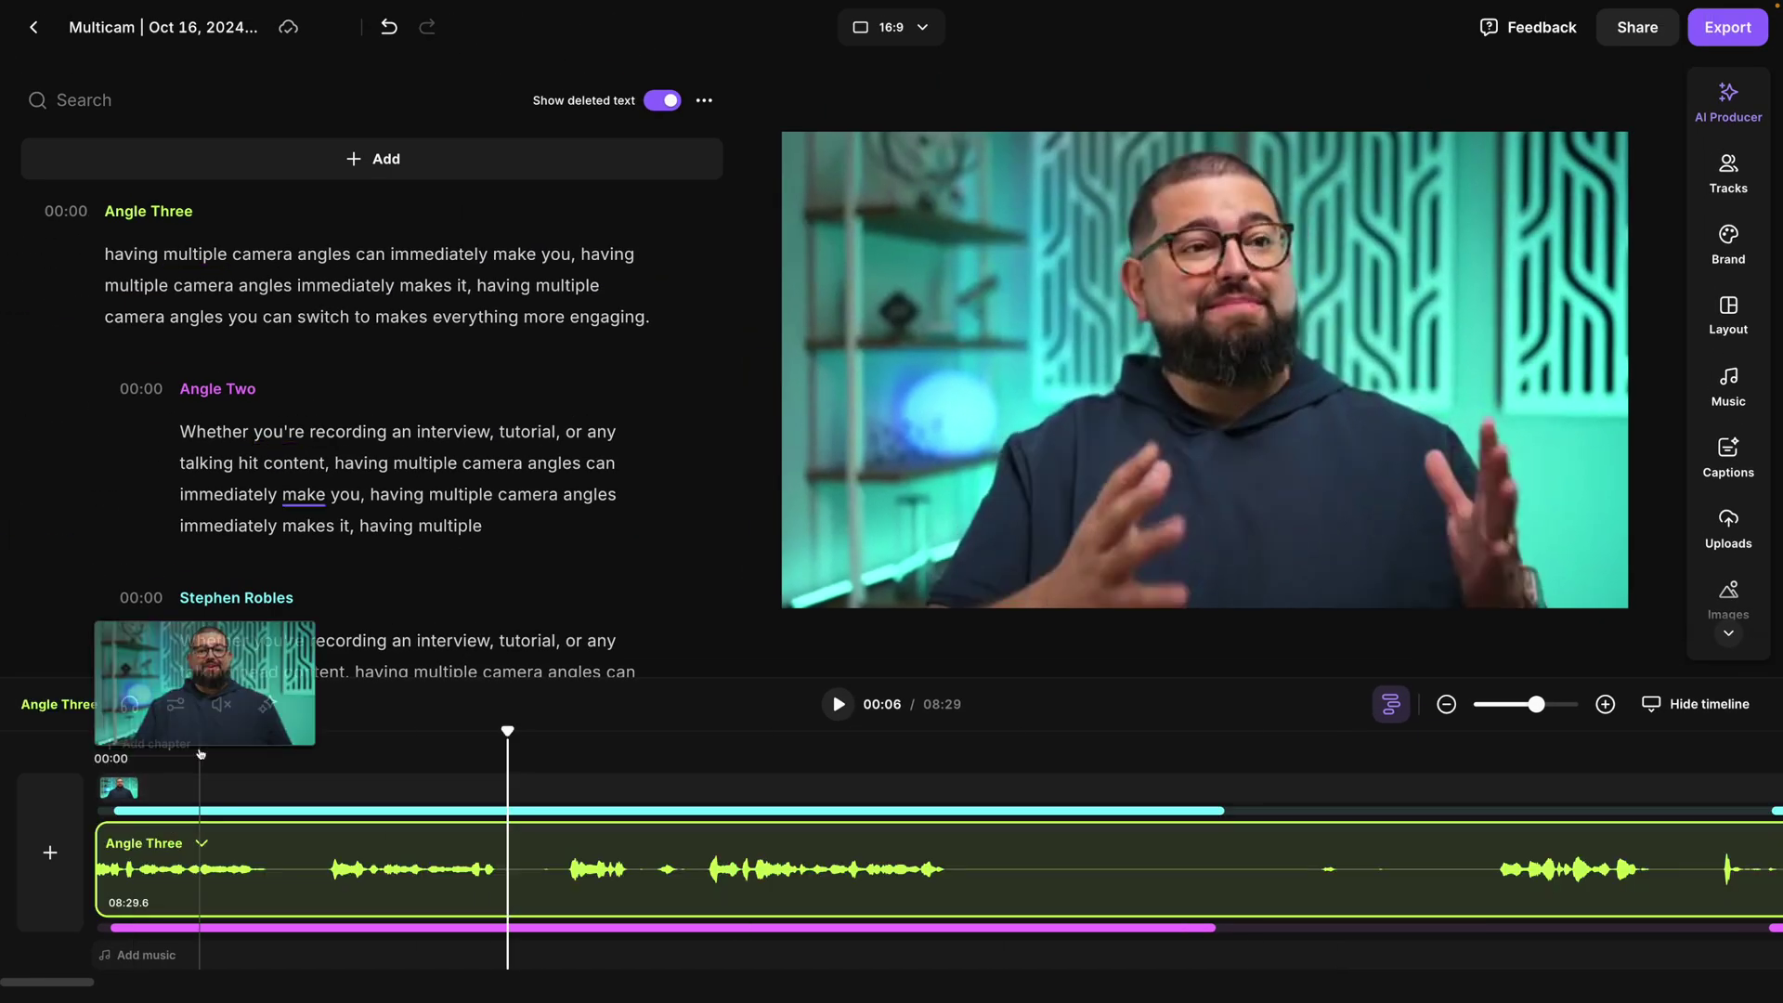
click(221, 705)
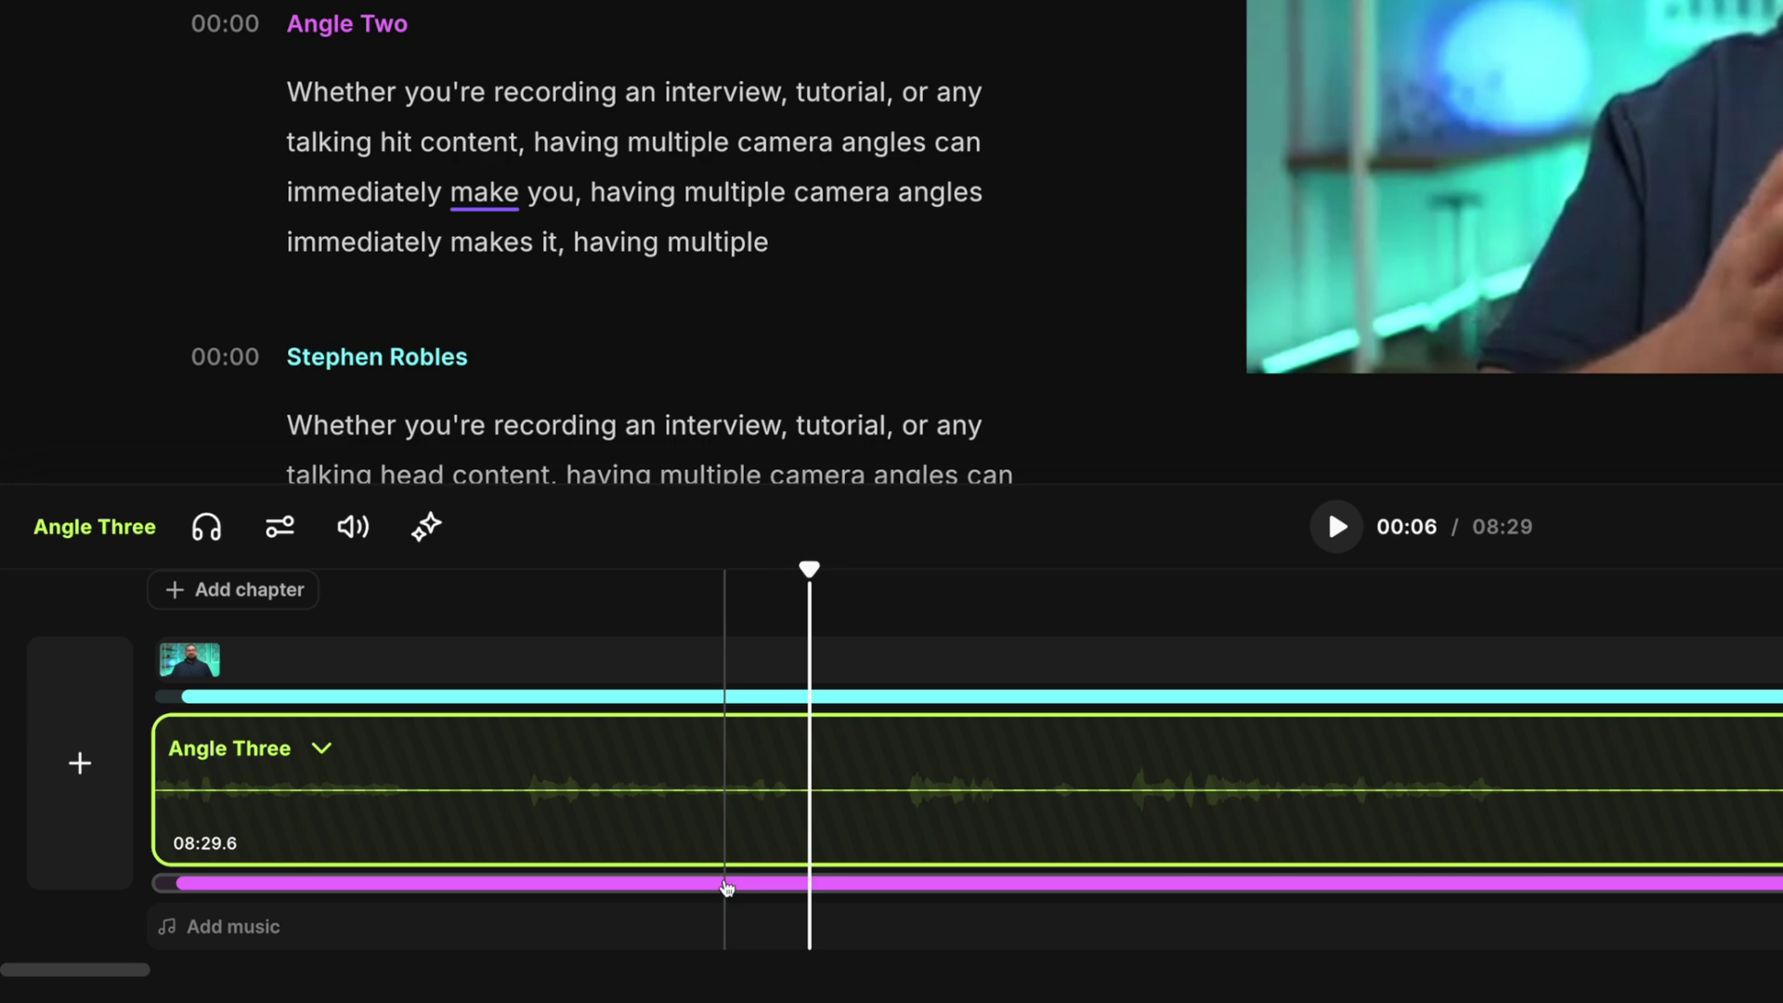
click(727, 883)
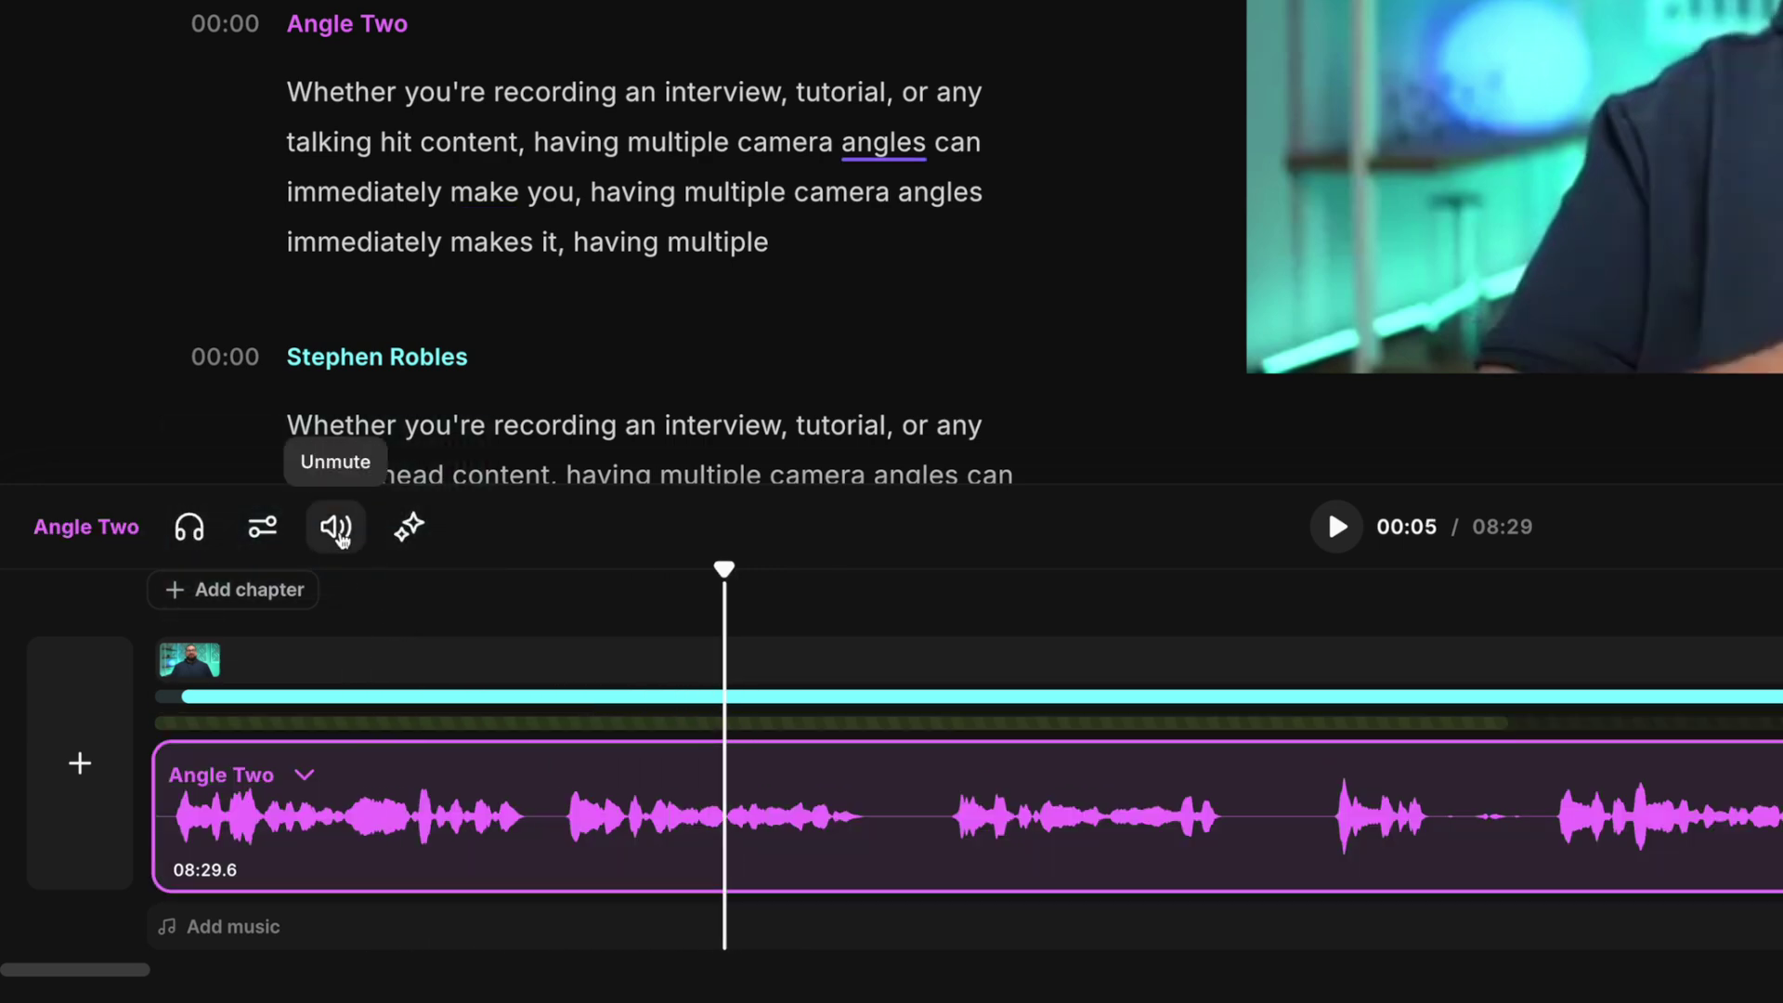
click(339, 548)
key(Escape)
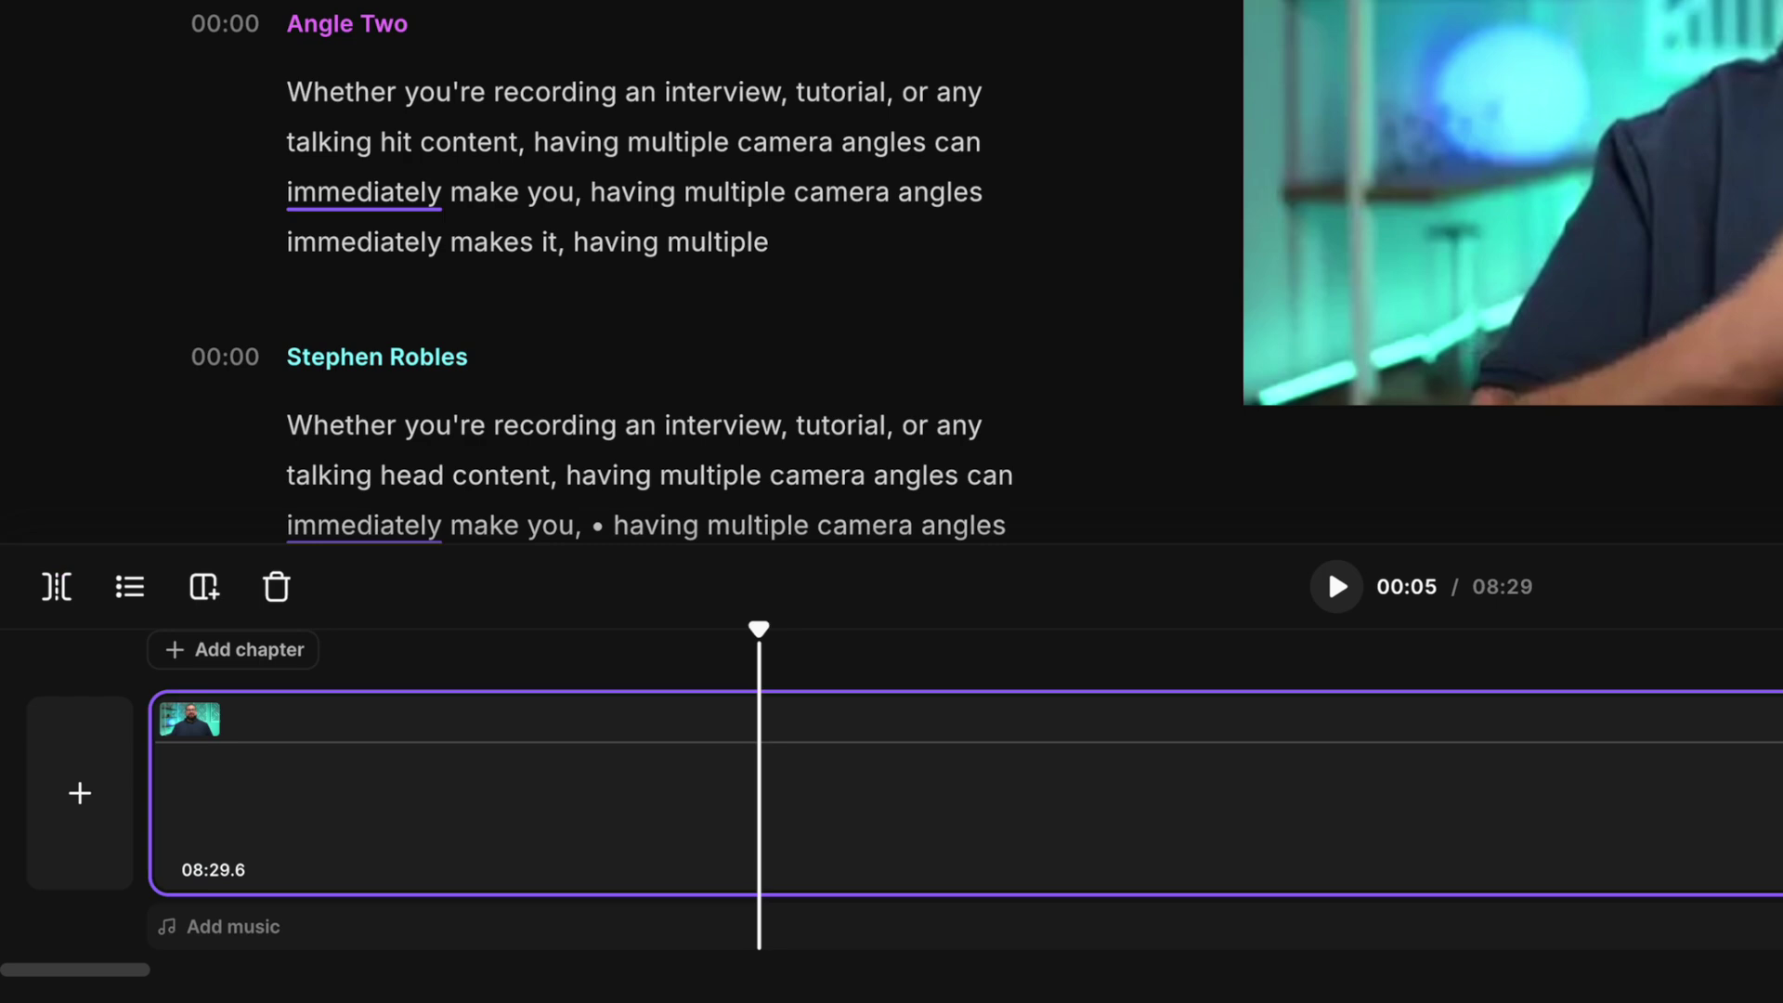
click(1337, 586)
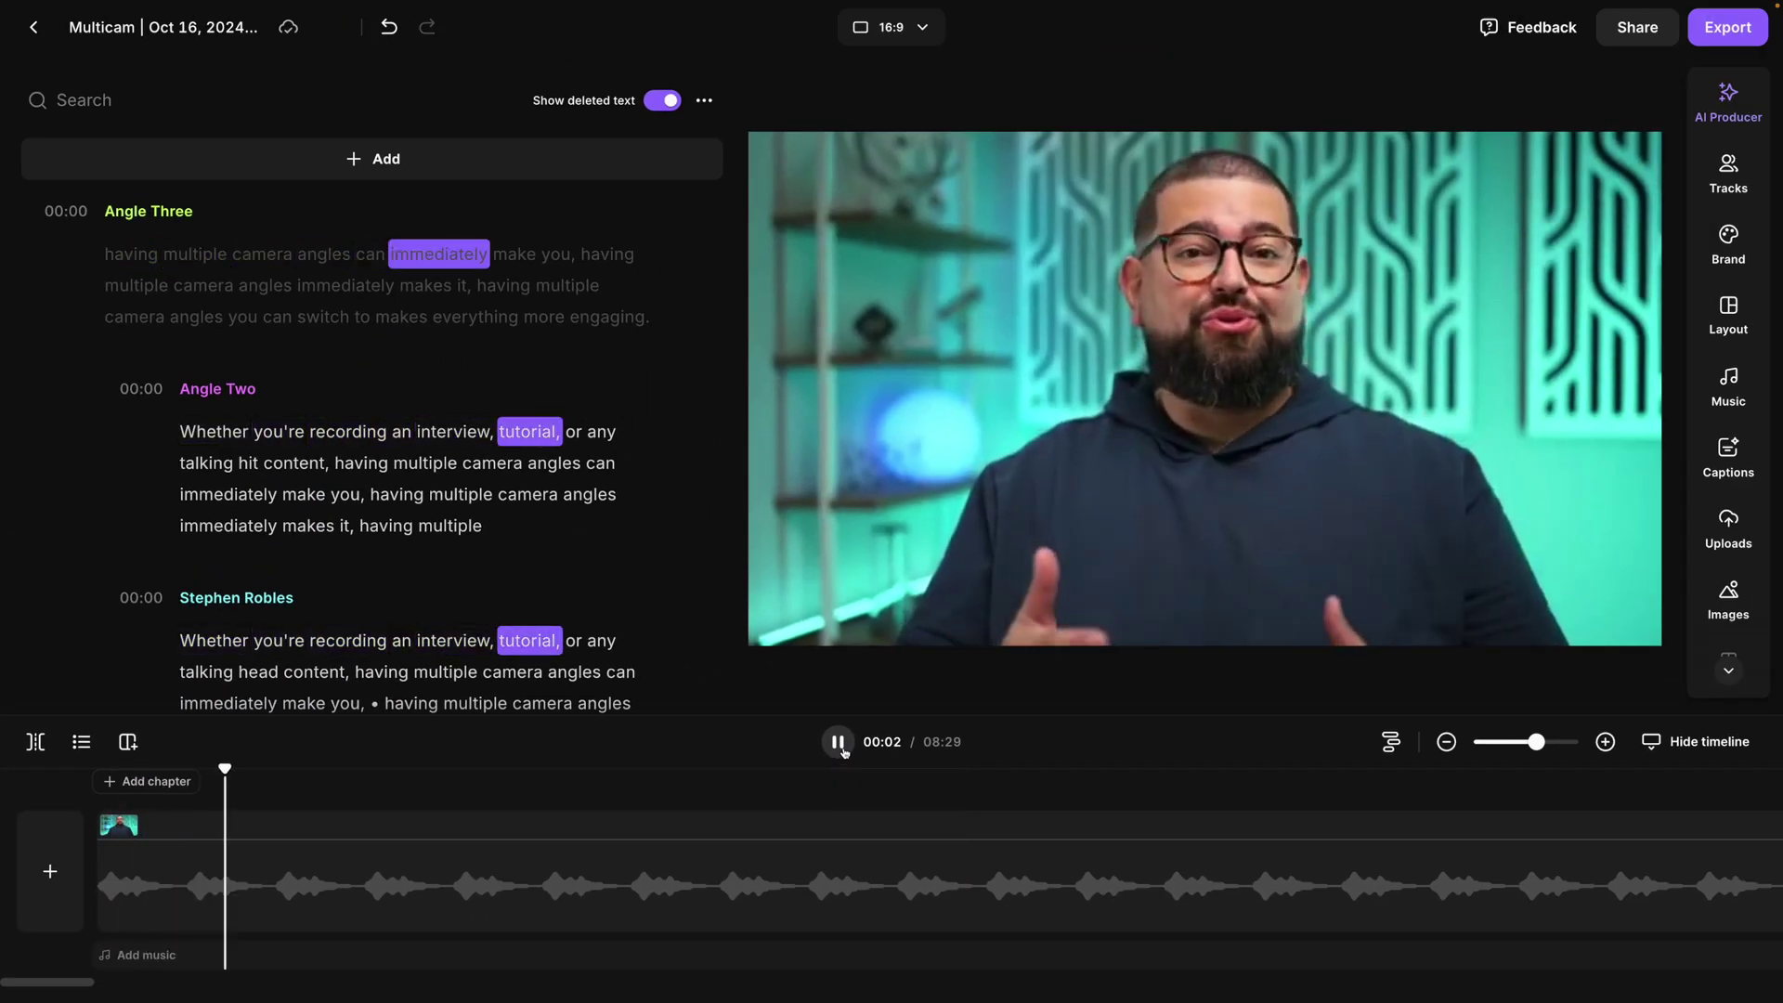
- Split a new scene at 00:04 showing the third camera angle instead of the first
click(842, 749)
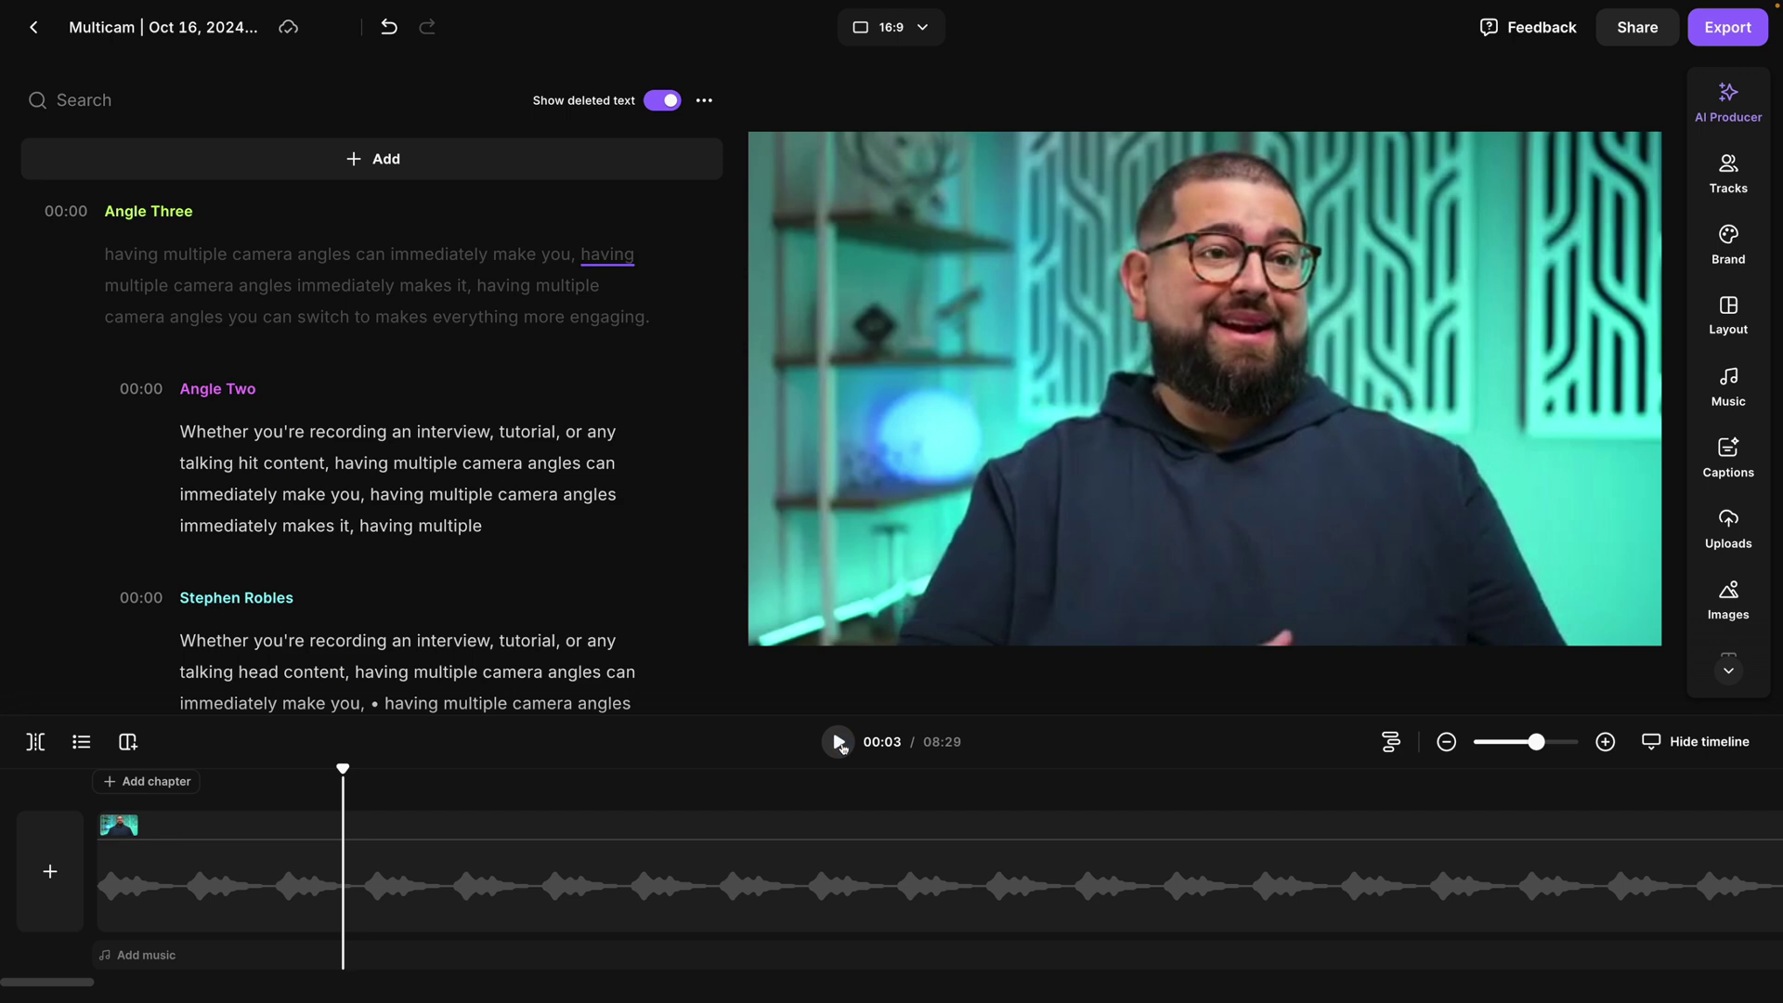
click(842, 748)
click(163, 873)
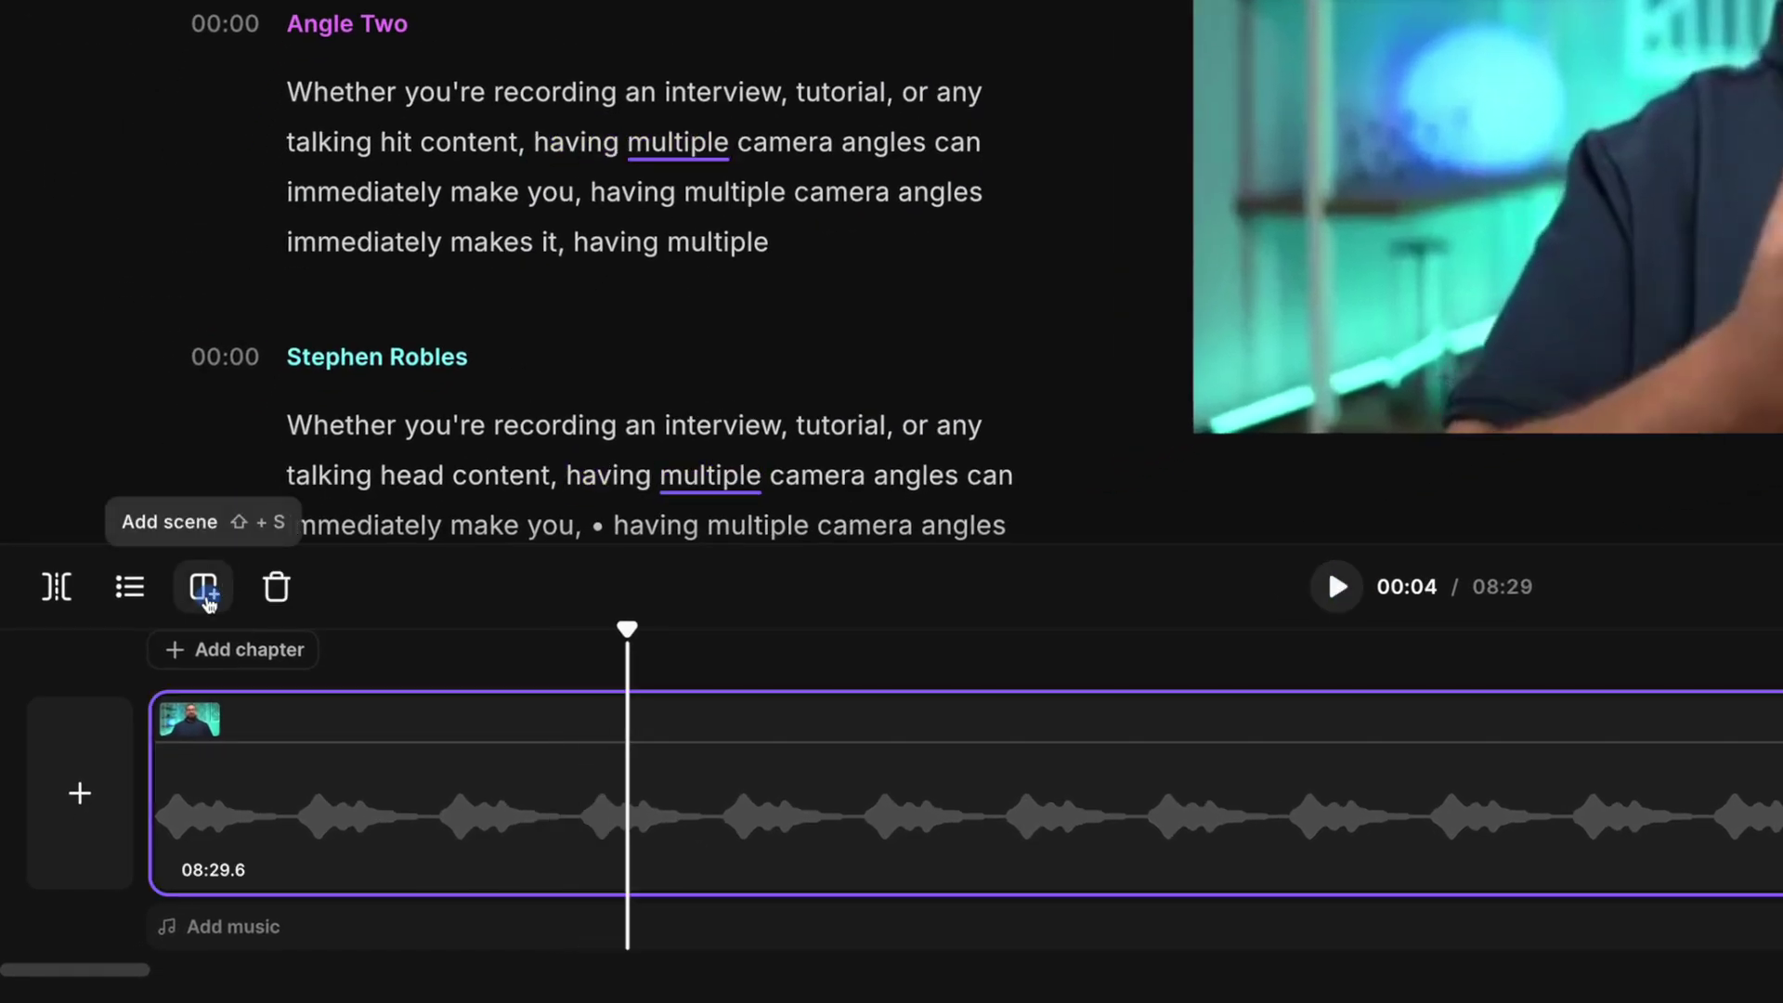
click(205, 599)
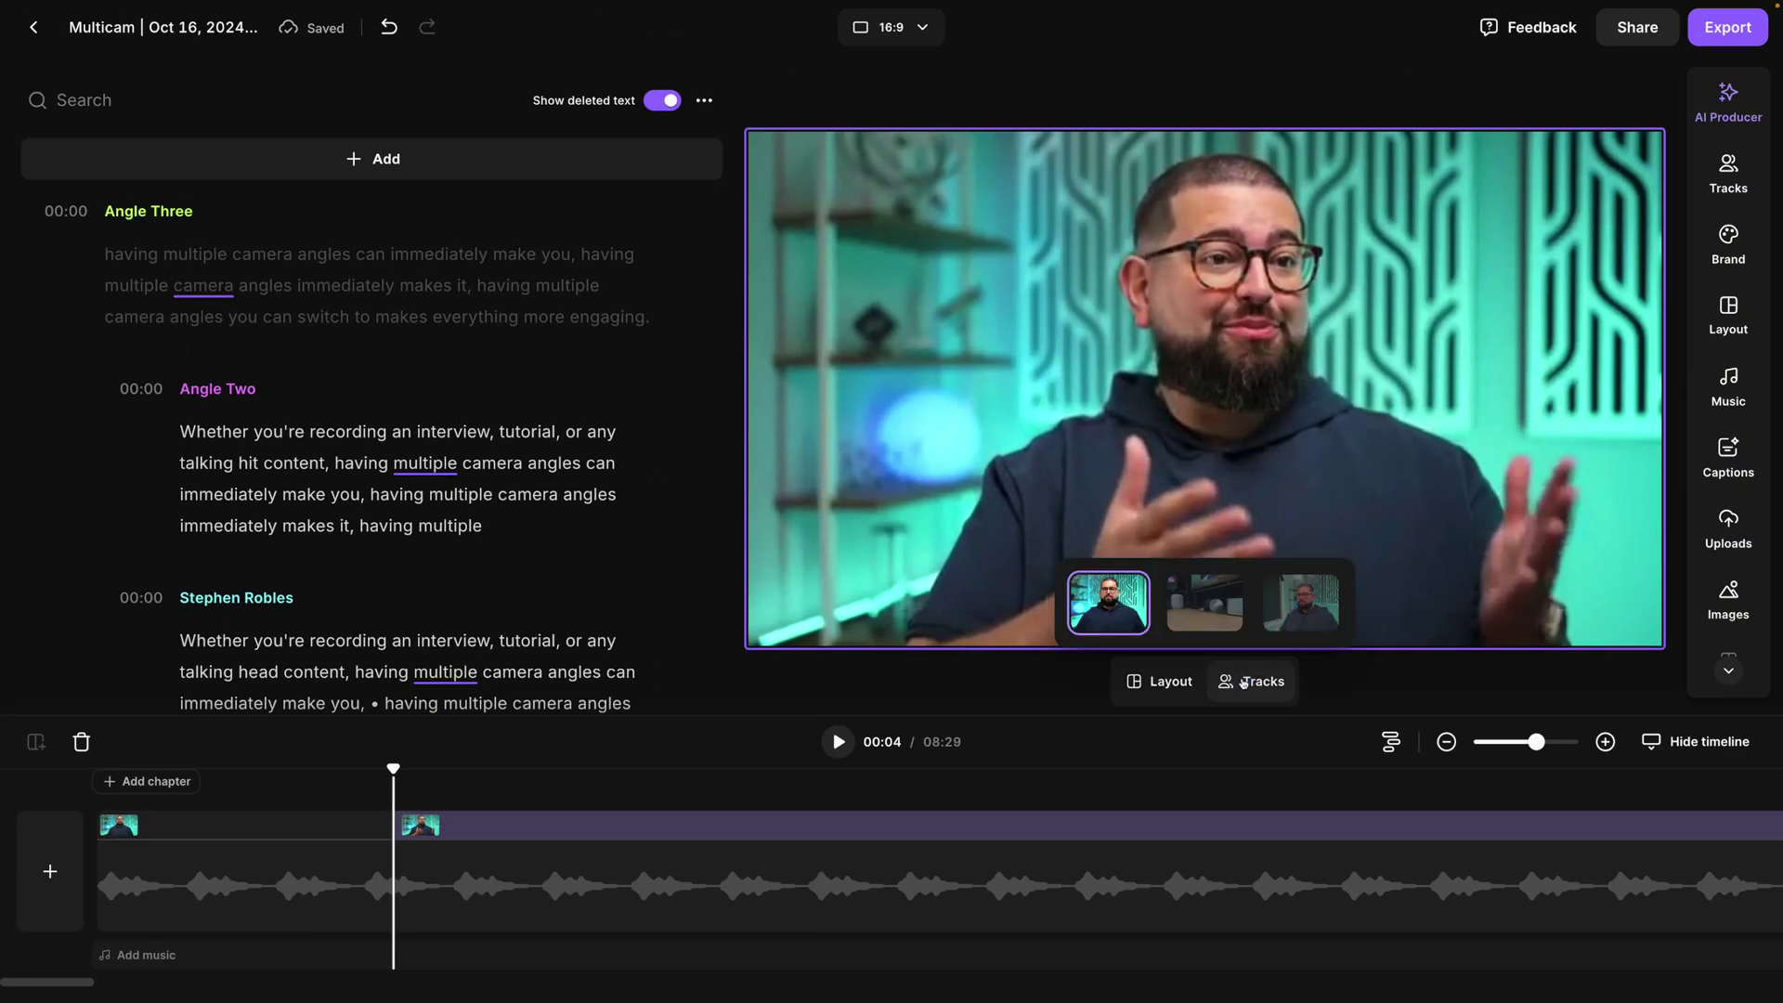
click(1313, 604)
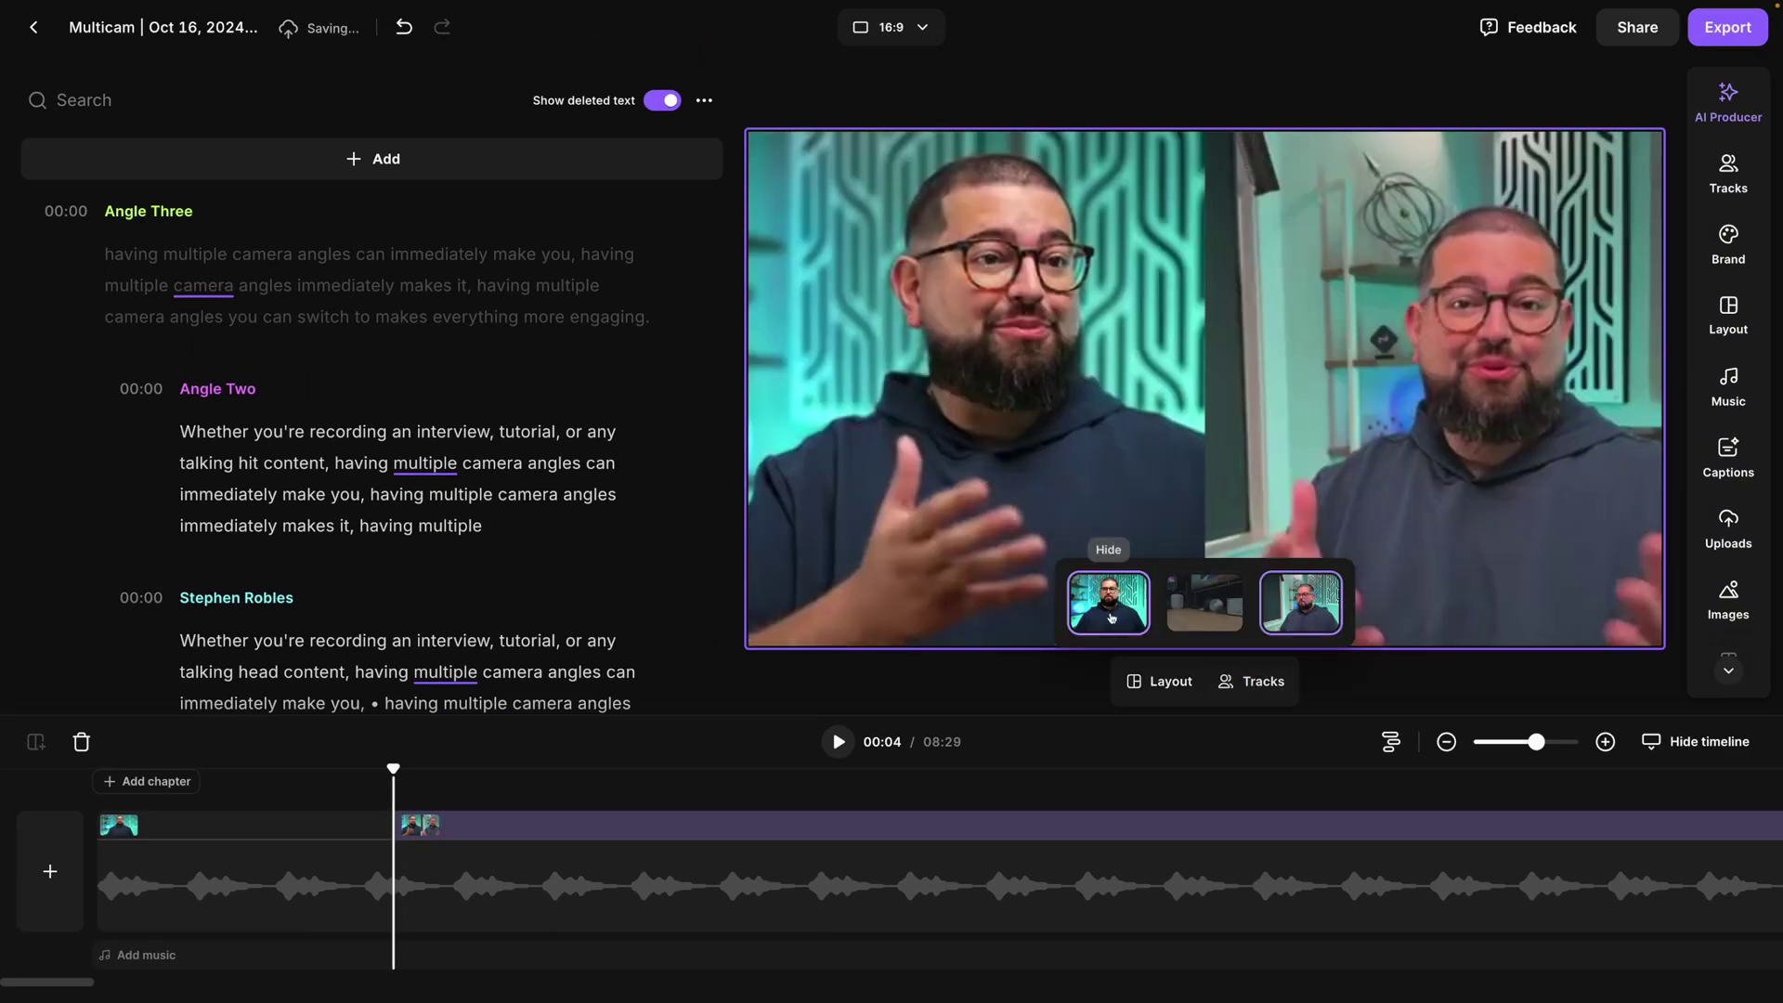
click(1110, 603)
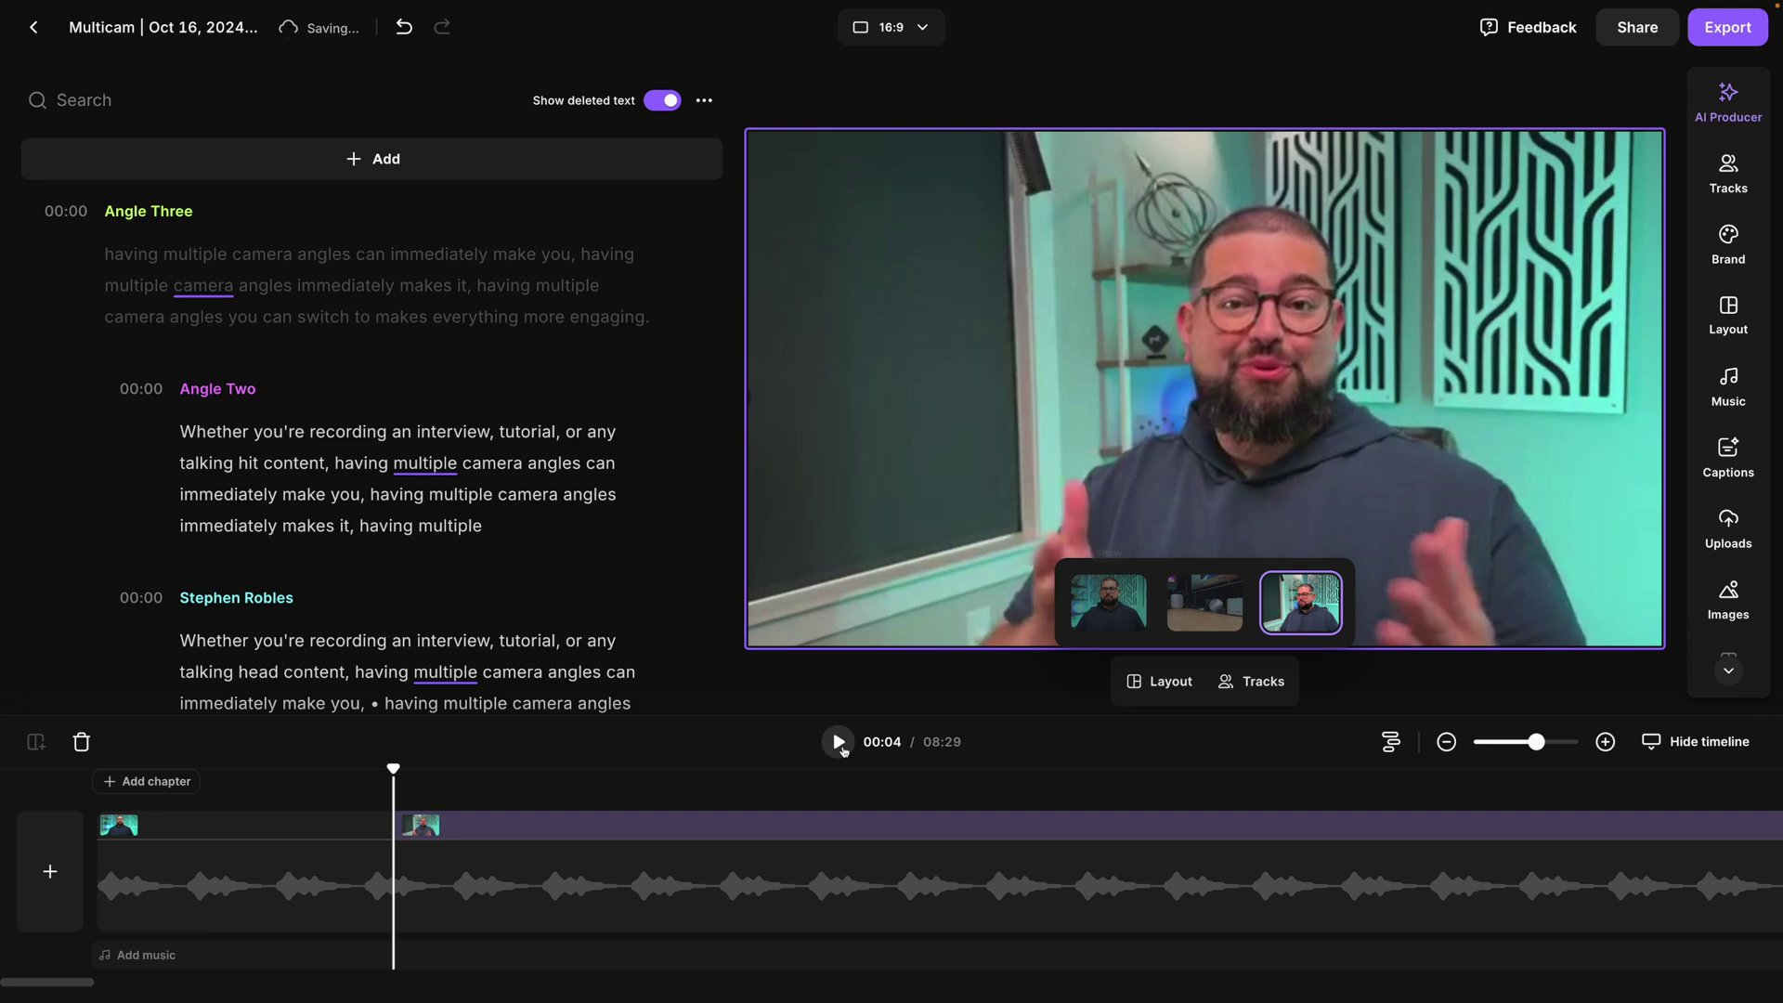
click(838, 742)
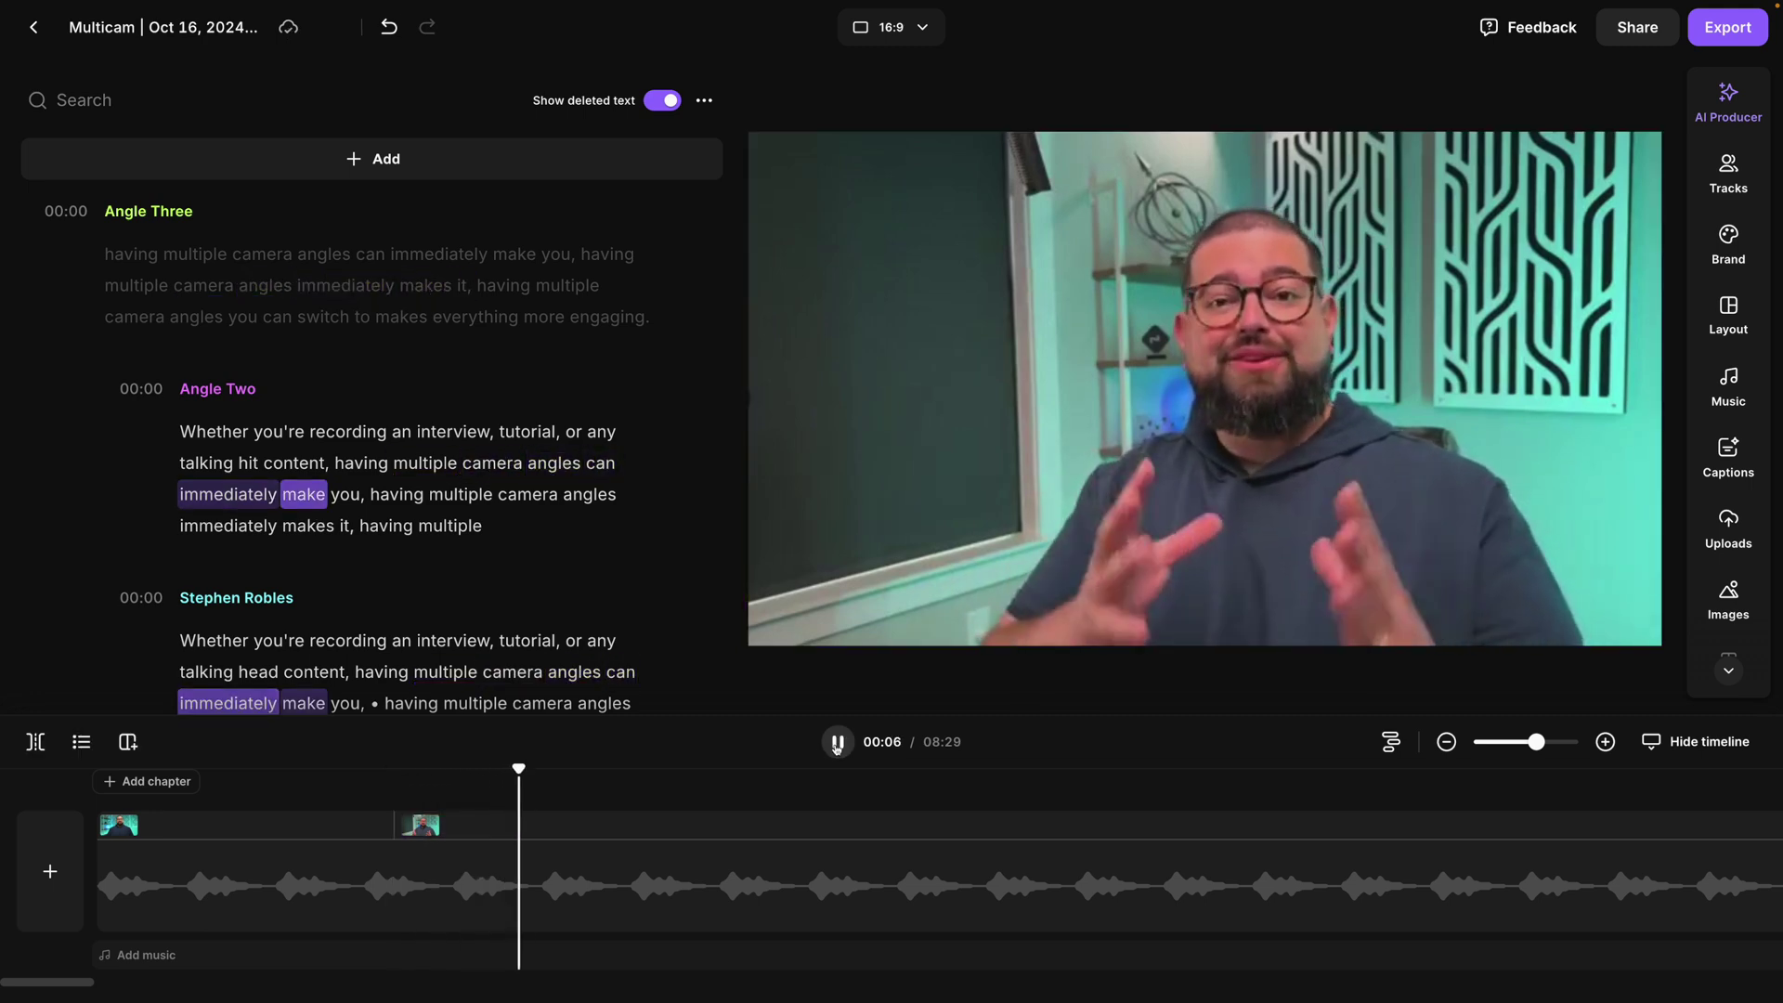
- Start a scene at 00:17 switched to the desk angle, then scrub back to 00:07 to review
click(882, 870)
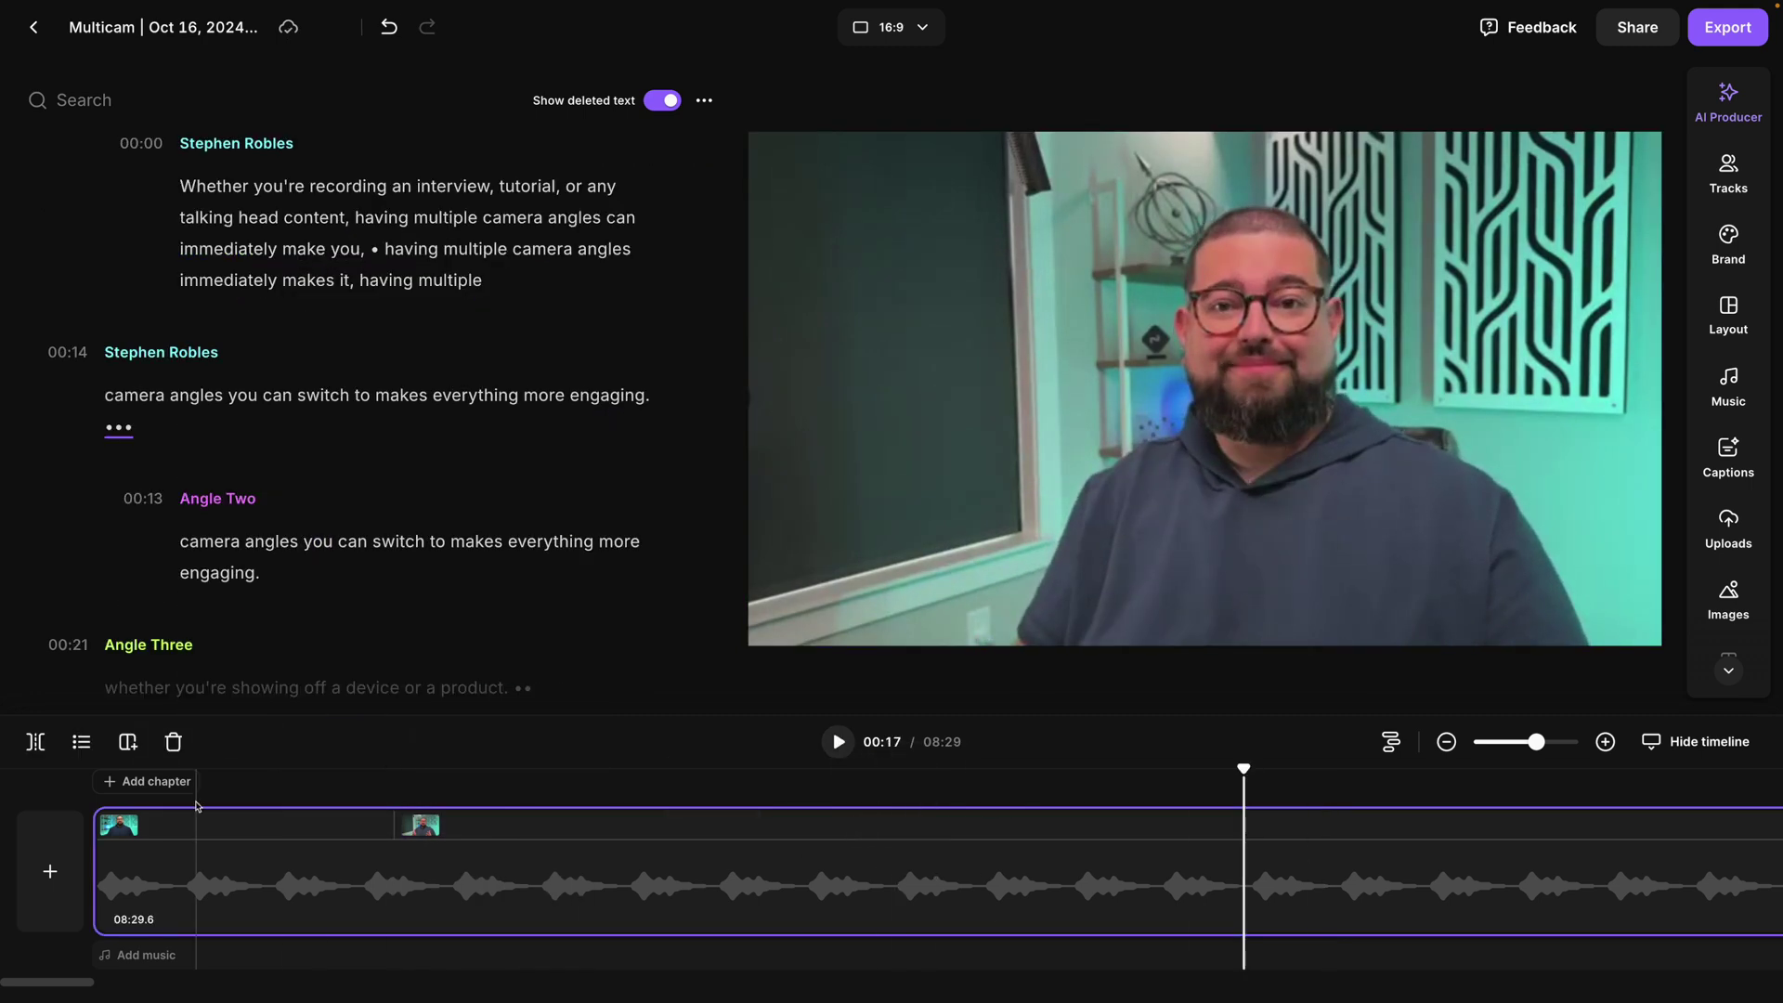
click(128, 742)
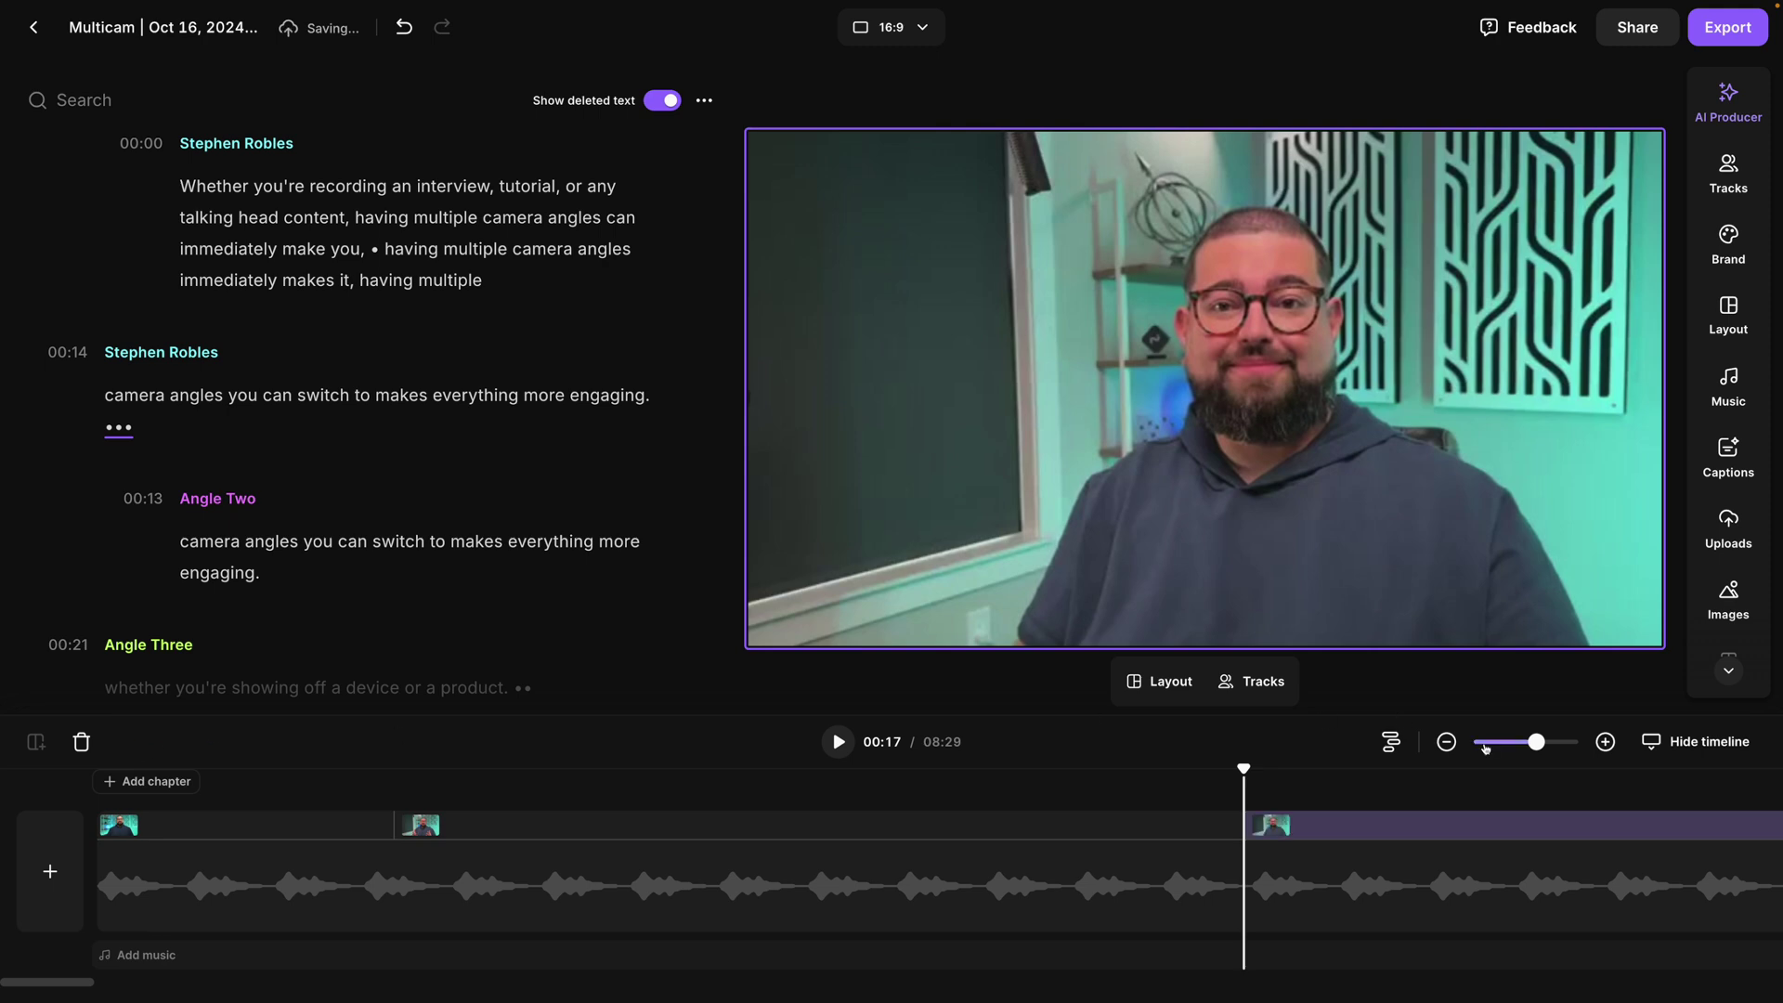
click(1236, 685)
click(1204, 602)
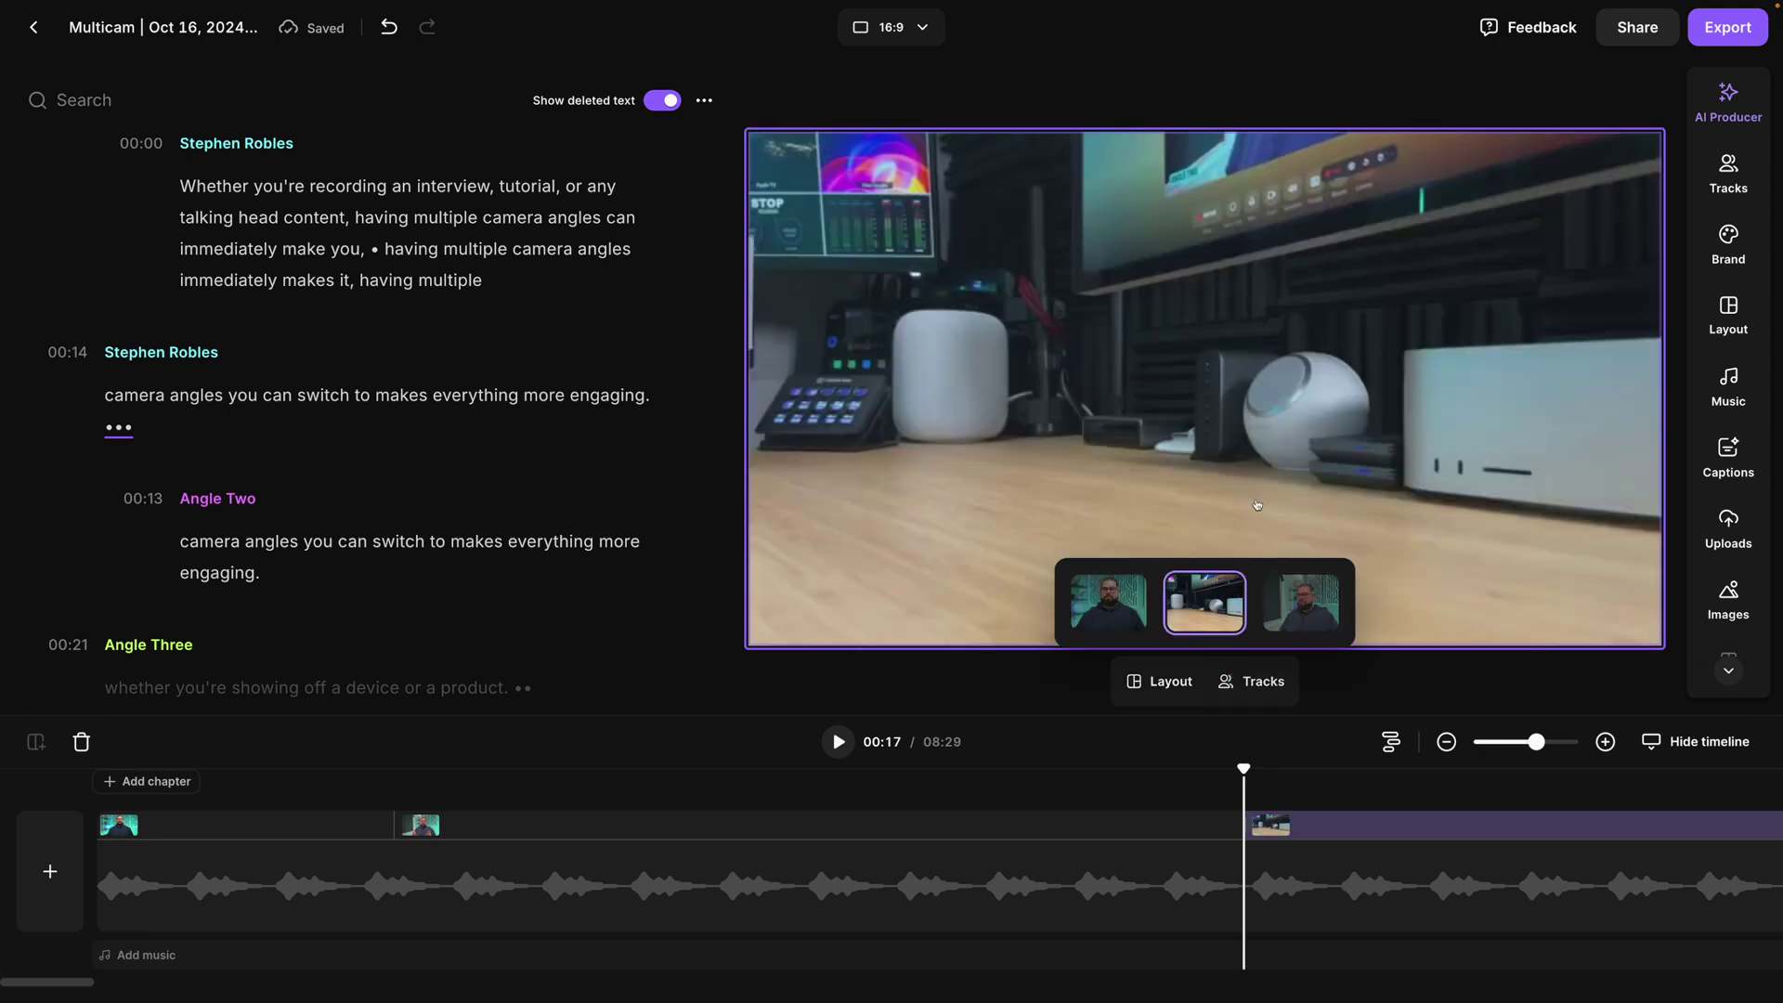
mouse_move(1243, 769)
mouse_down()
mouse_move(597, 770)
mouse_move(566, 796)
mouse_move(313, 783)
mouse_move(1233, 775)
mouse_up()
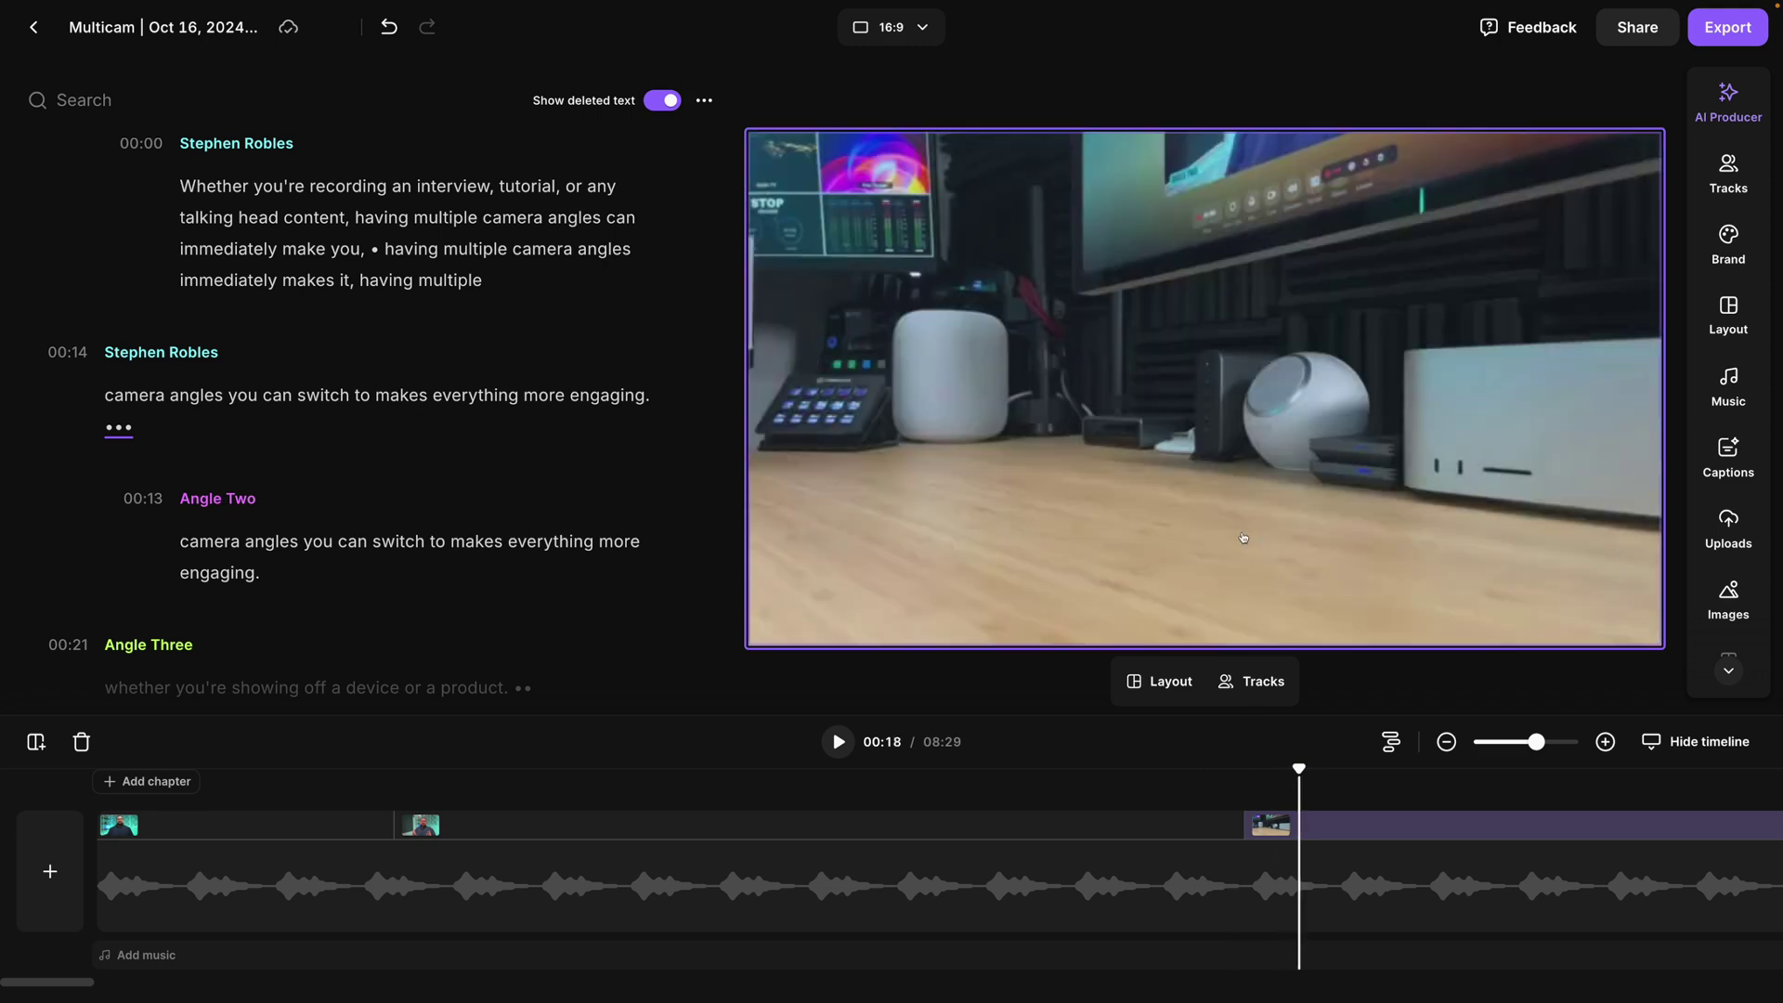
click(1728, 97)
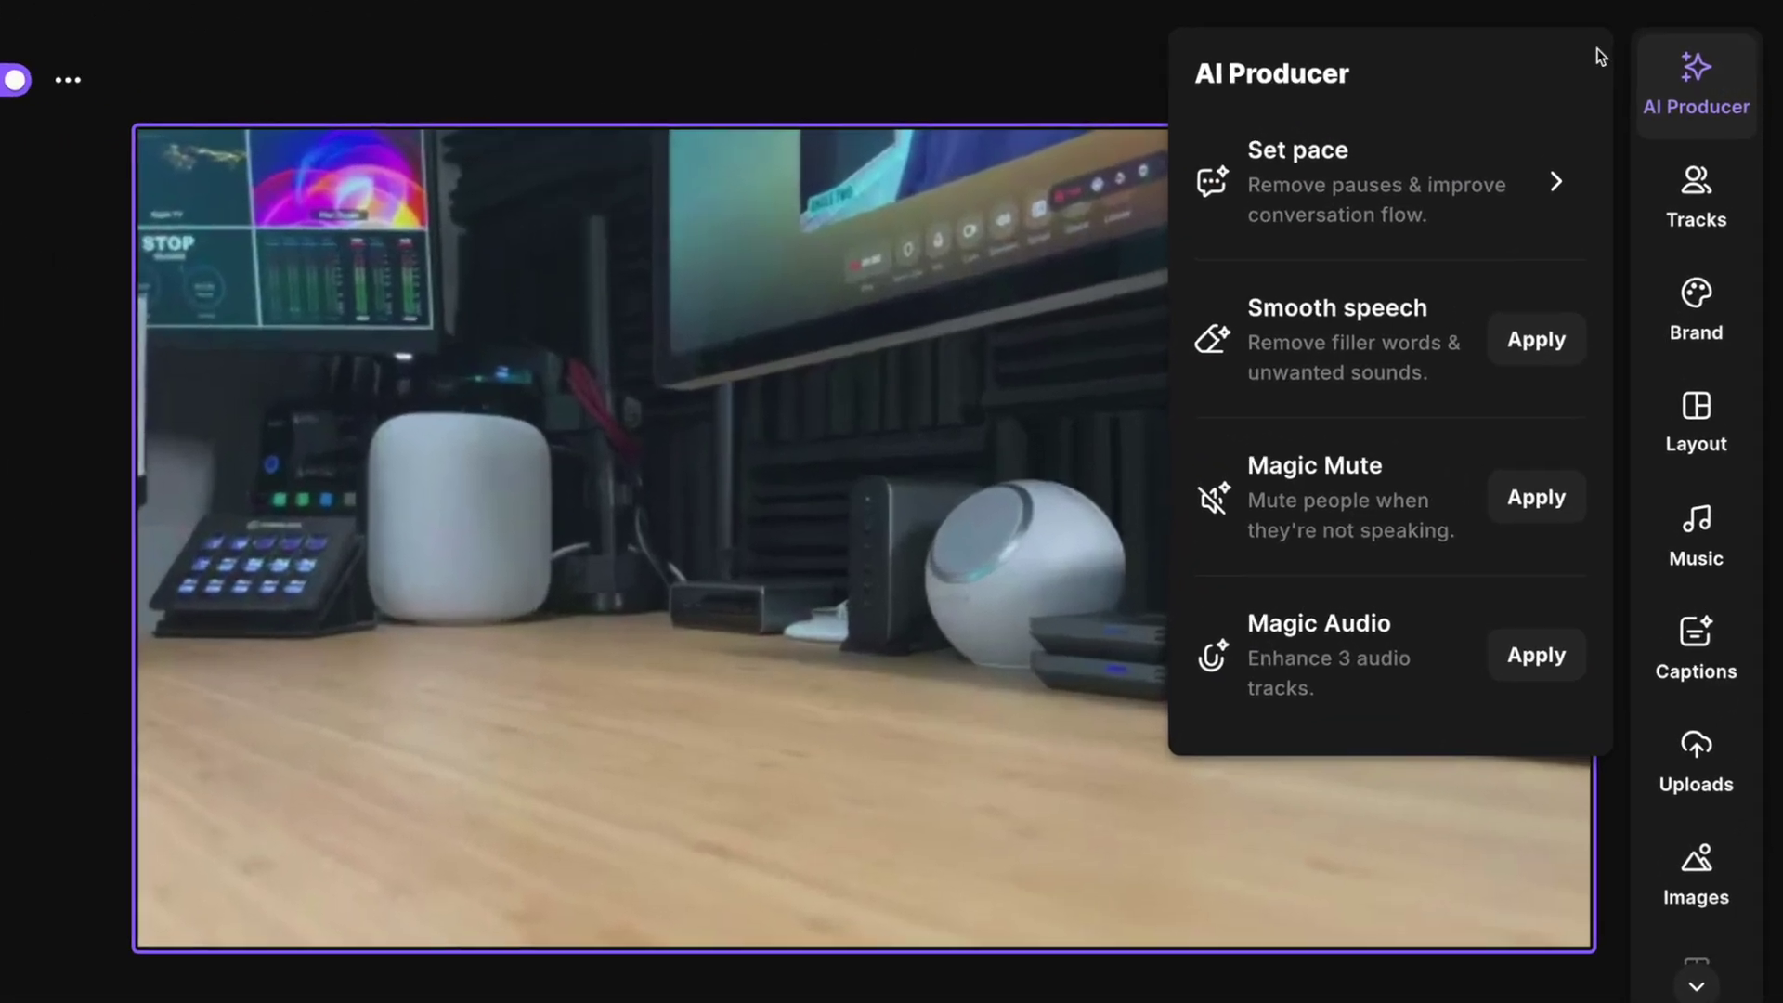
click(1569, 191)
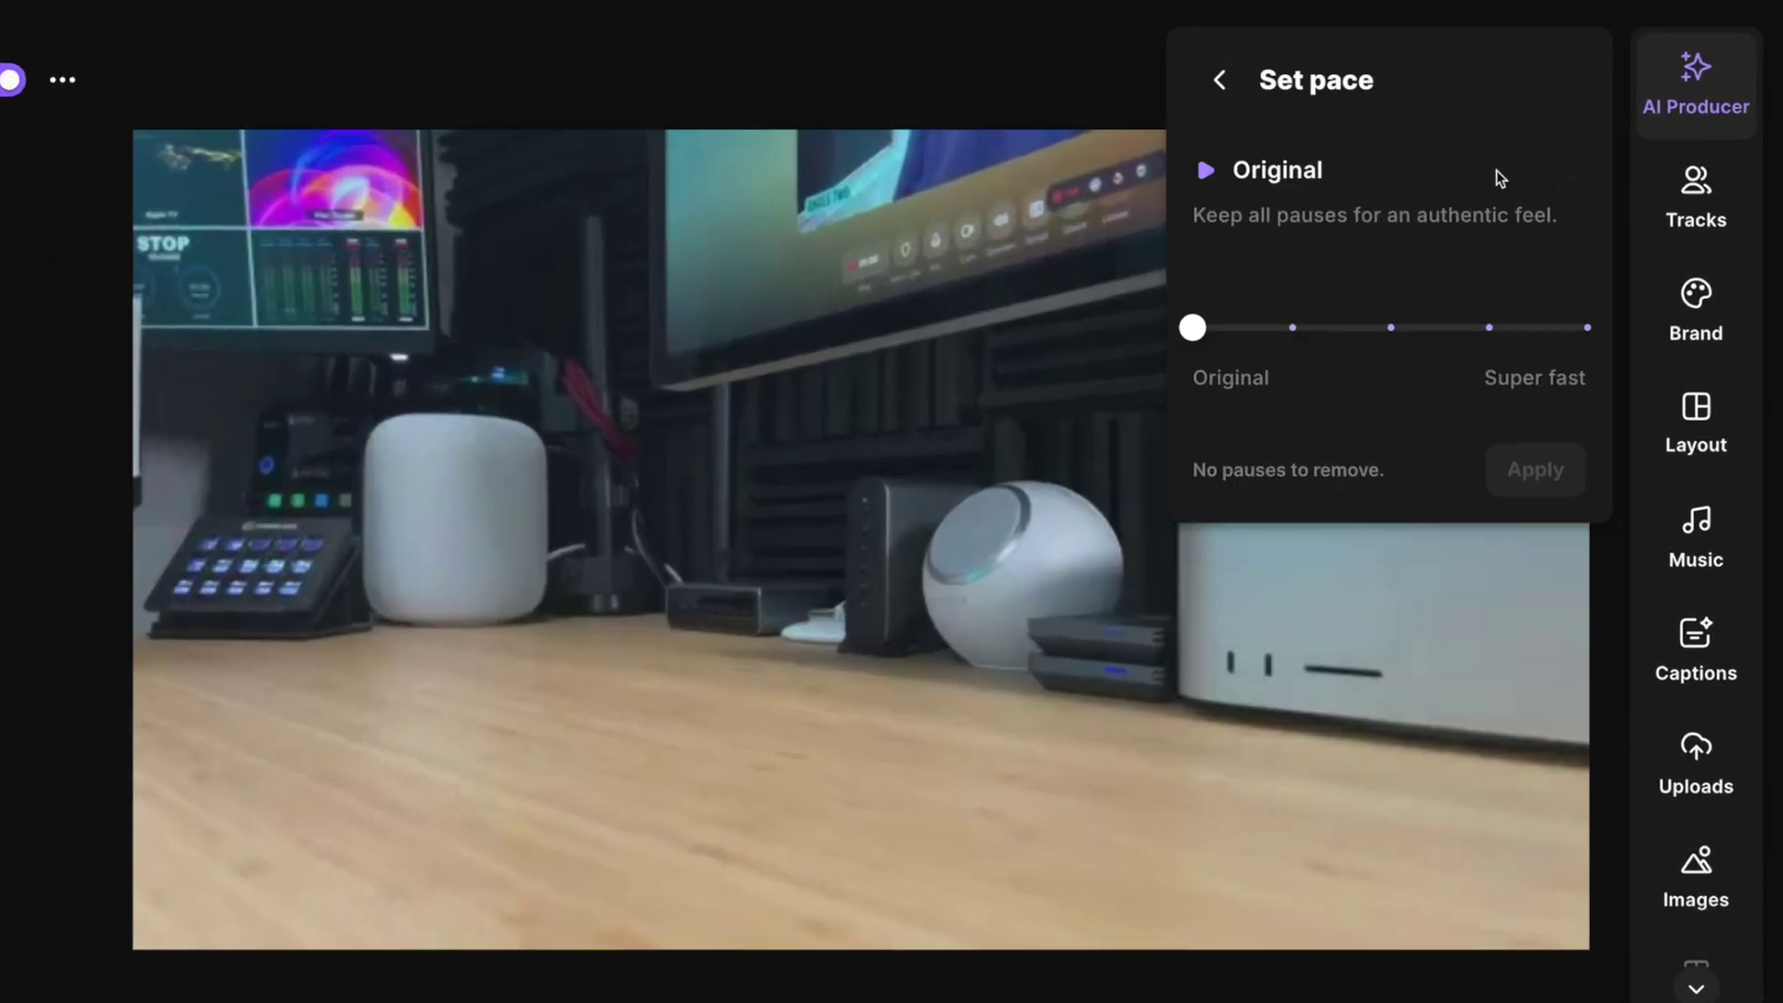
click(1395, 328)
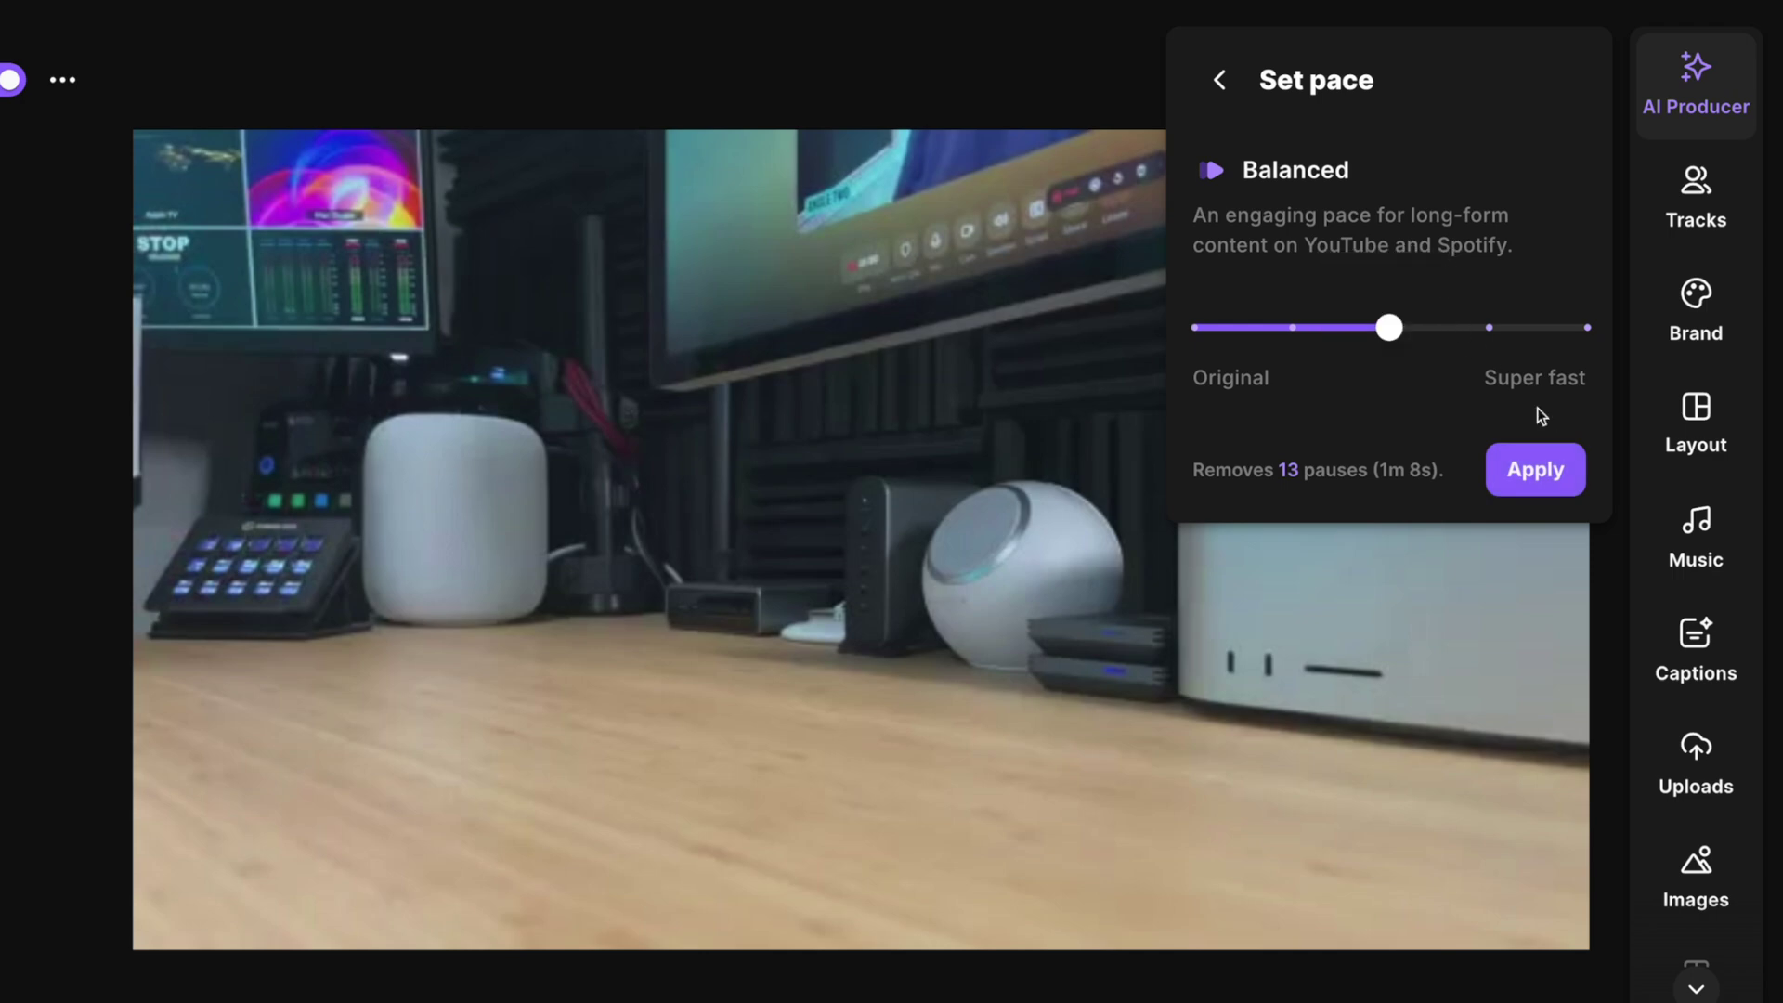
click(1535, 469)
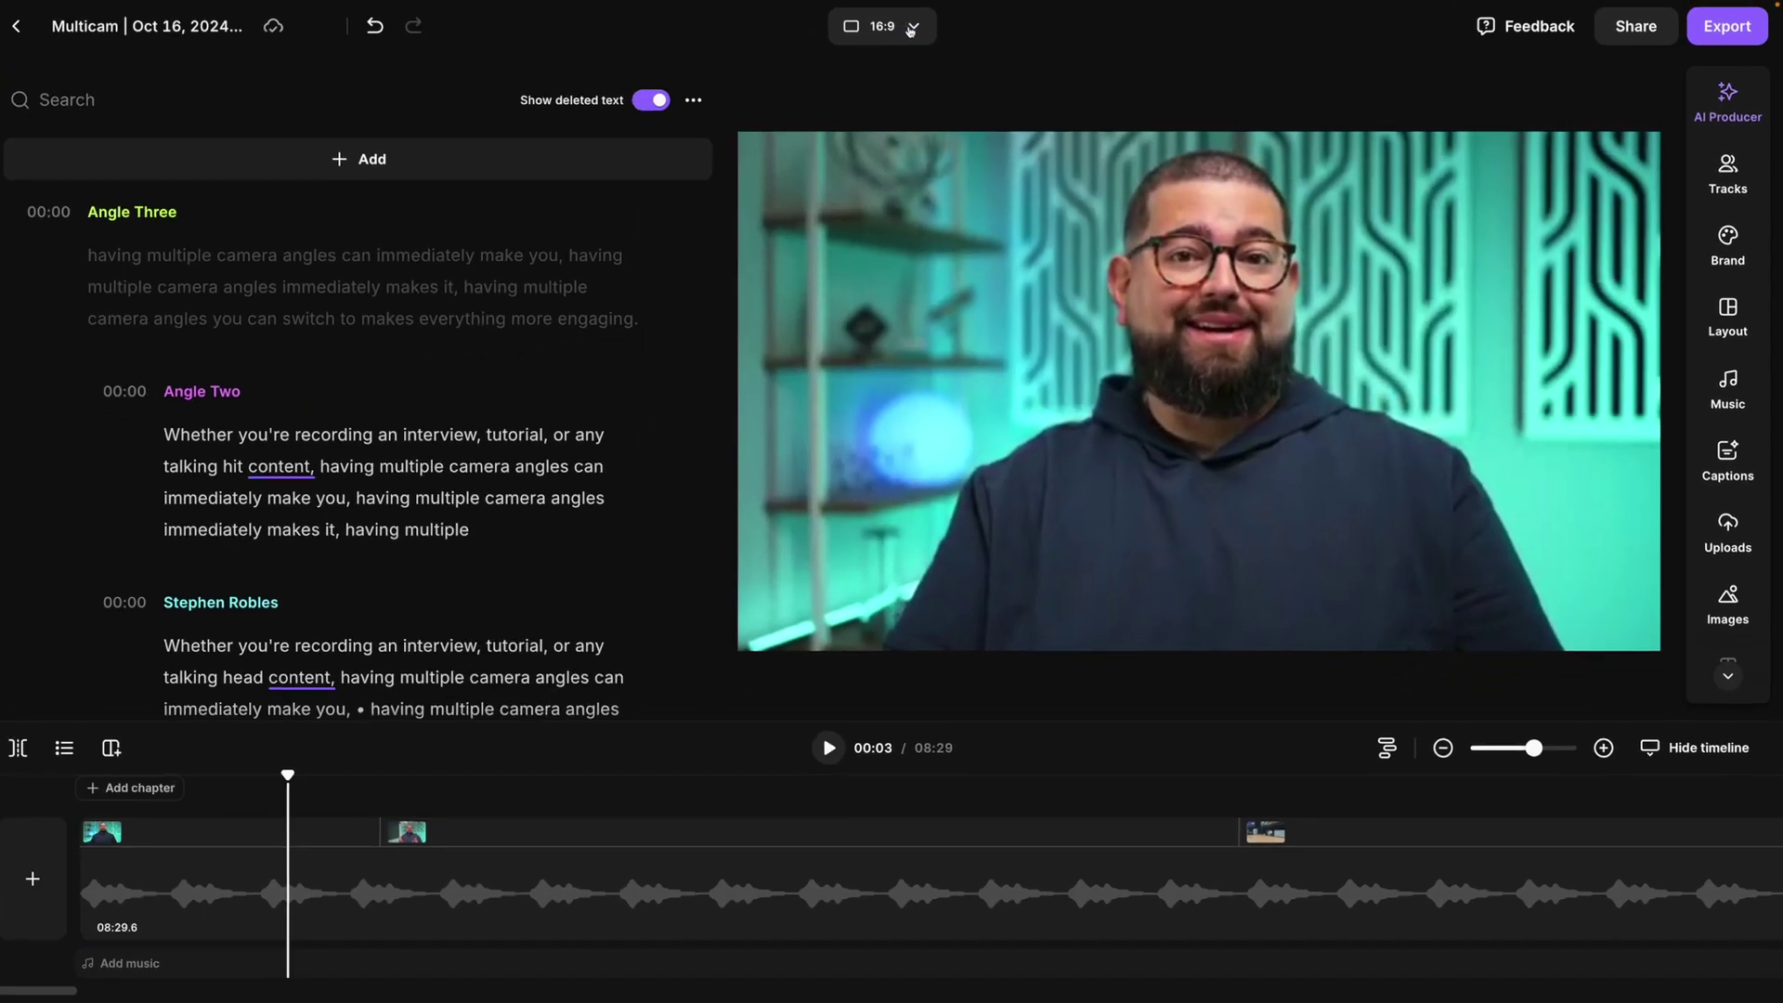
click(917, 27)
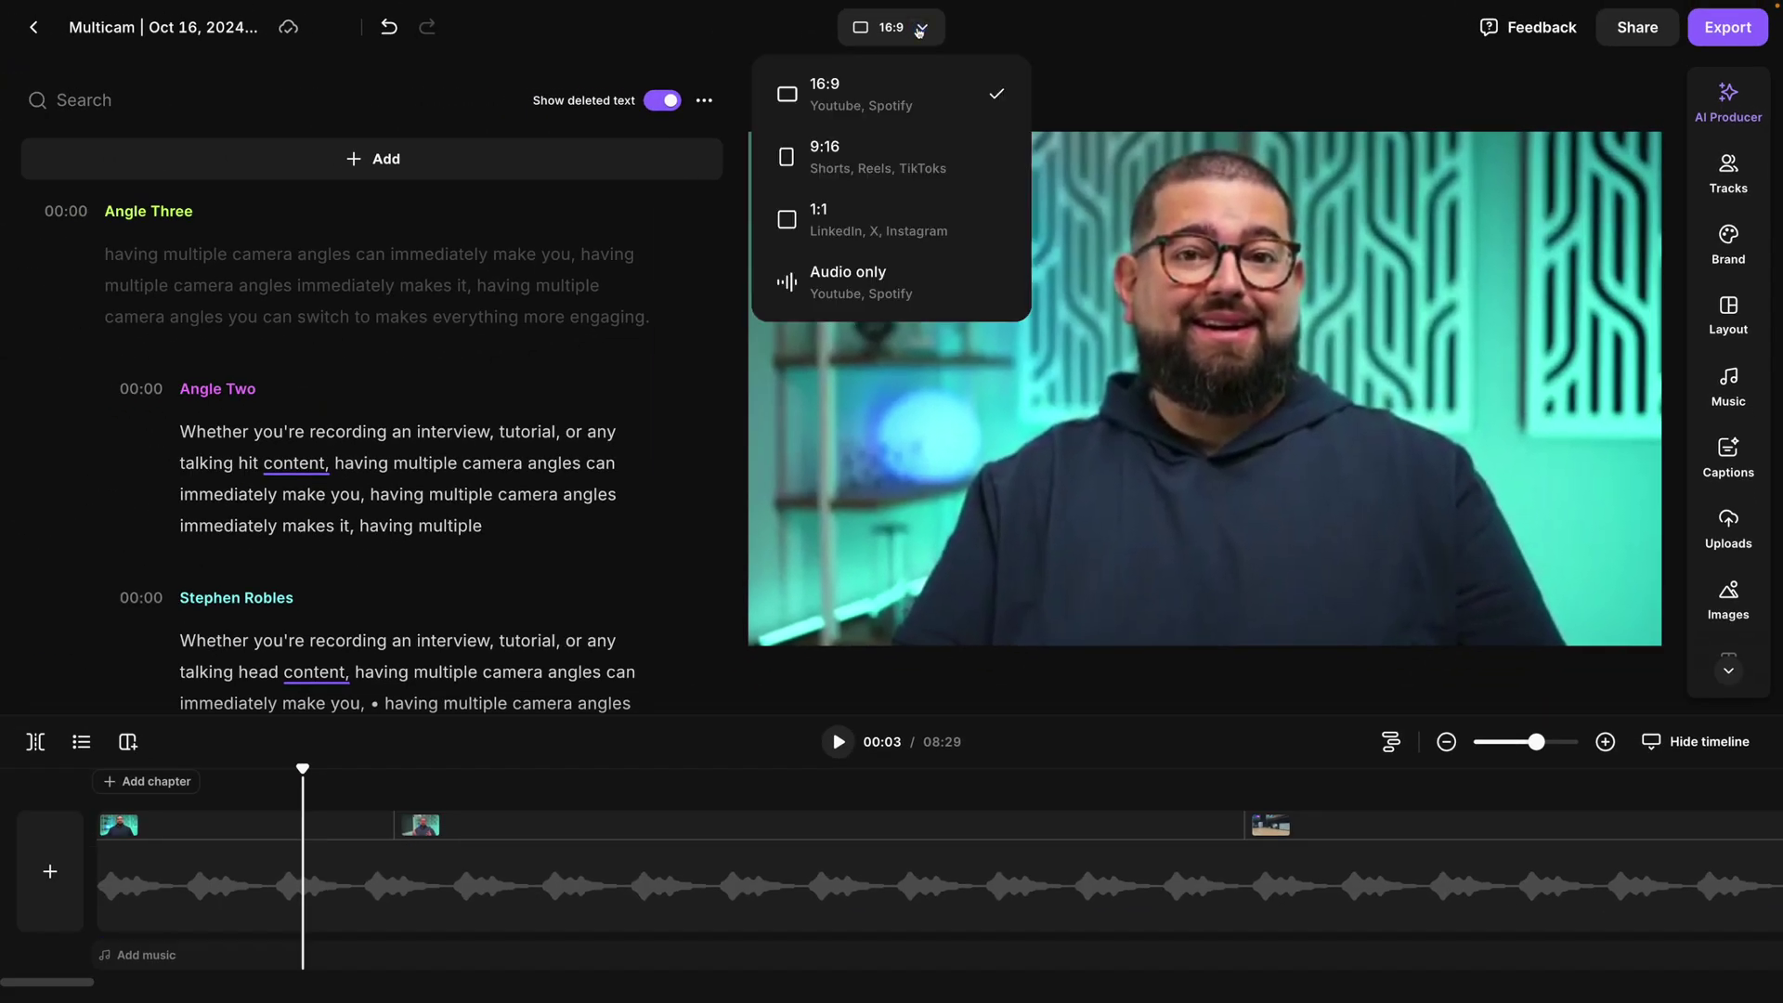
- Switch the video to vertical 9:16 and back to widescreen 16:9
click(882, 153)
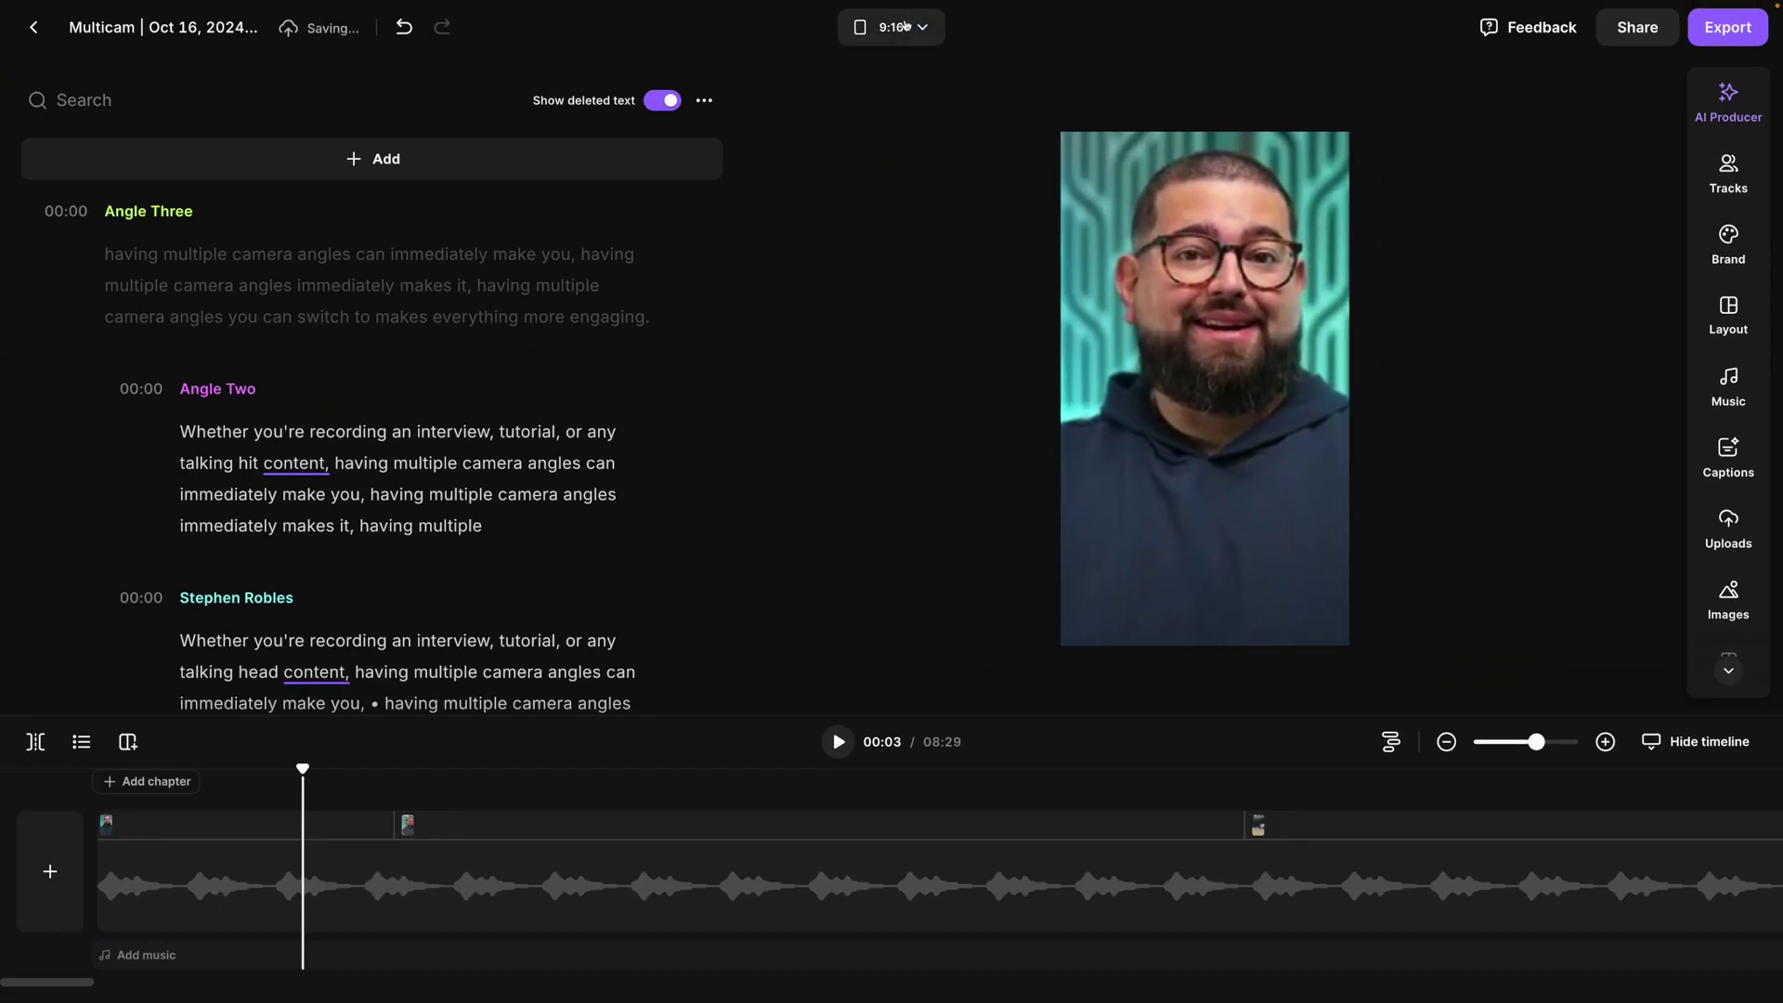
click(905, 26)
click(872, 88)
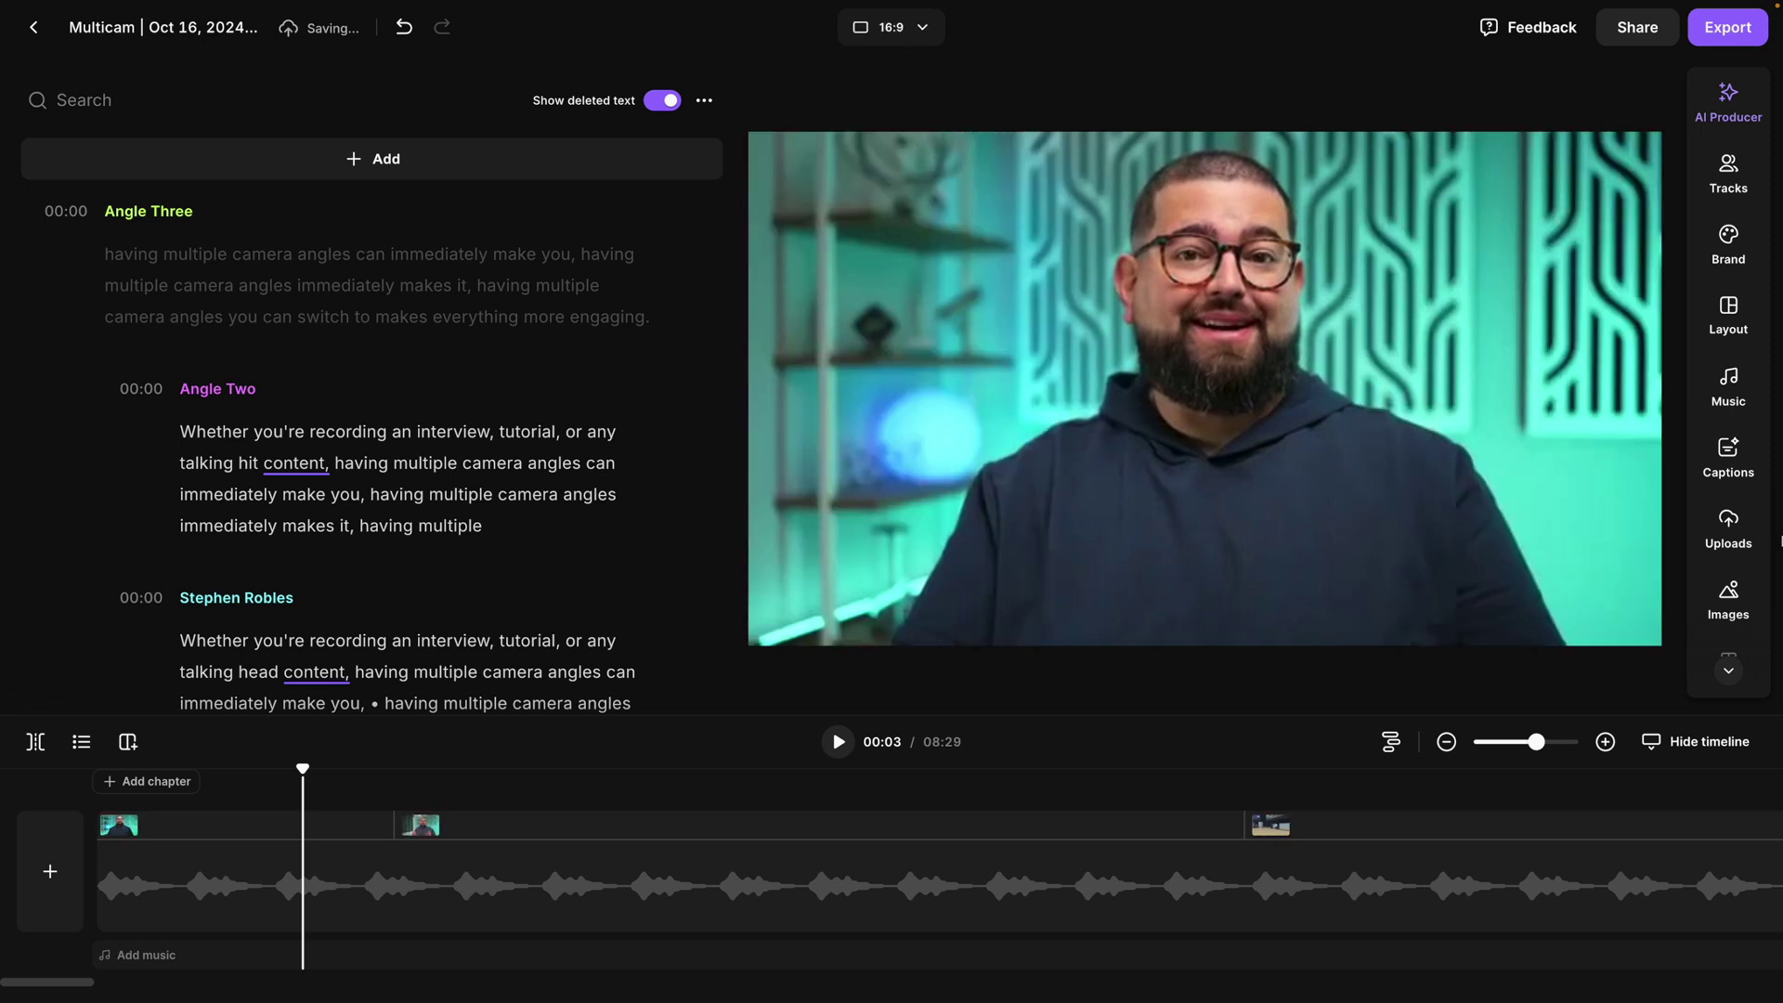
- Apply the purple-box caption preset with the Boxed word-highlight animation
click(1717, 463)
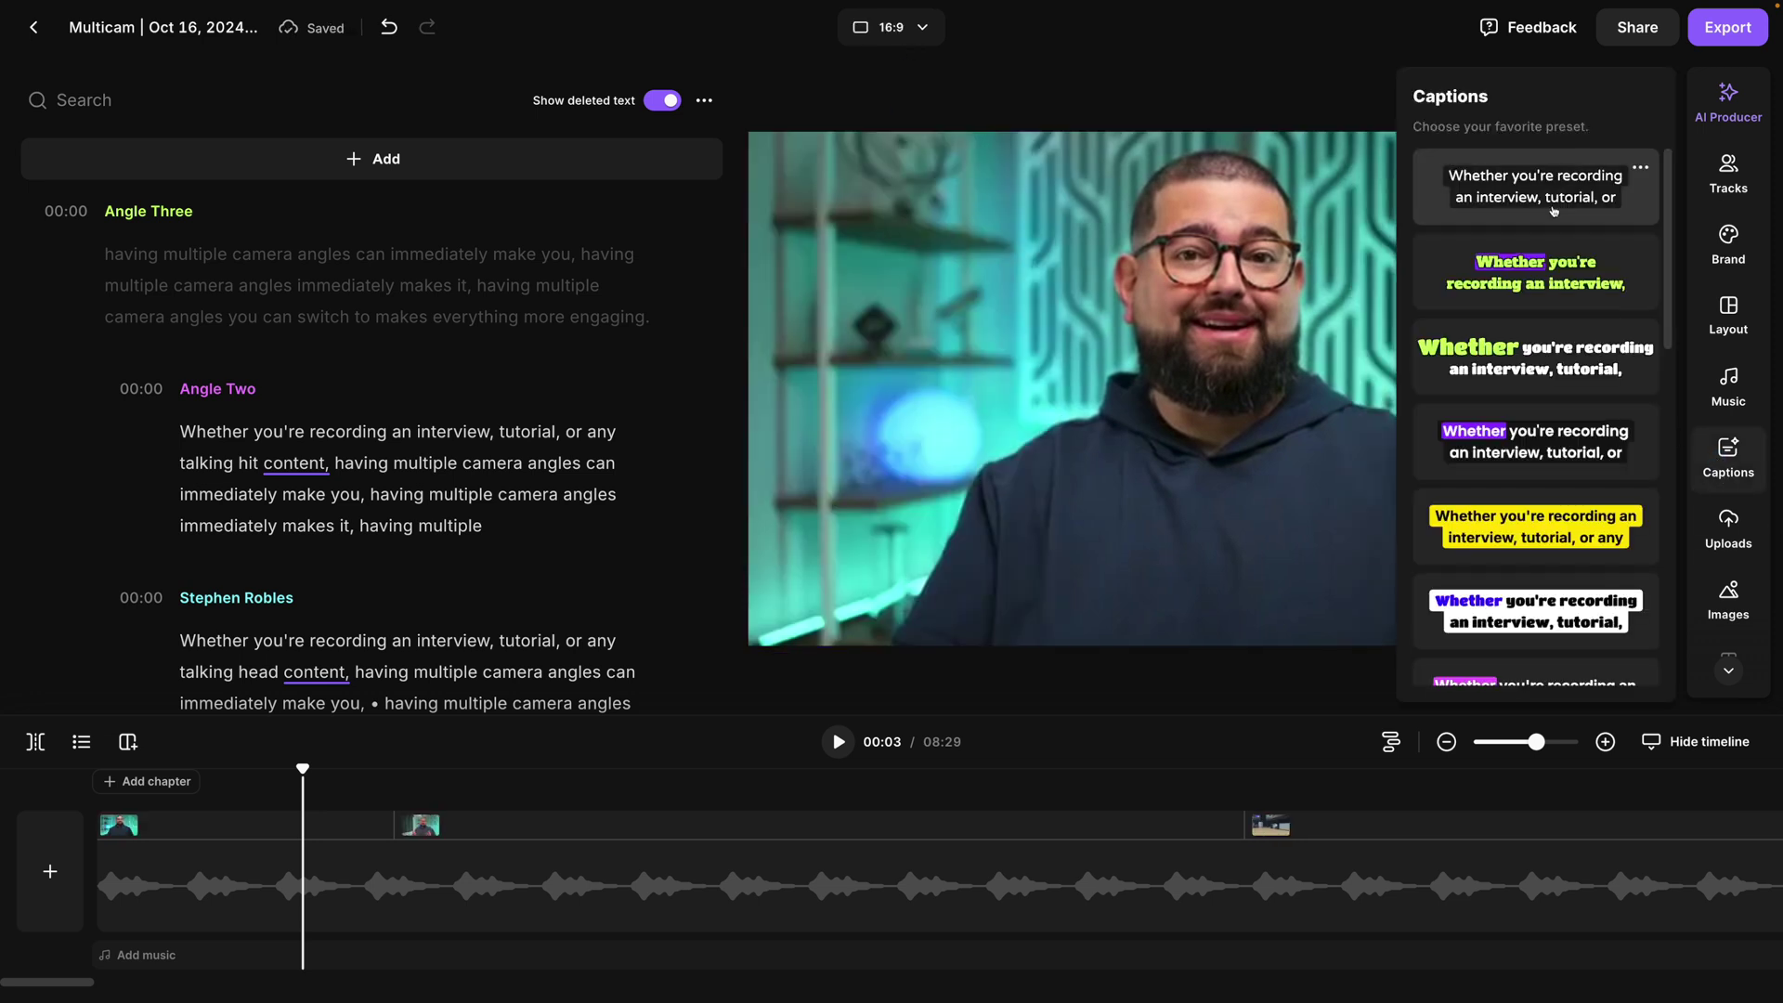
click(1550, 256)
scroll(1546, 350, down, 1)
click(1546, 350)
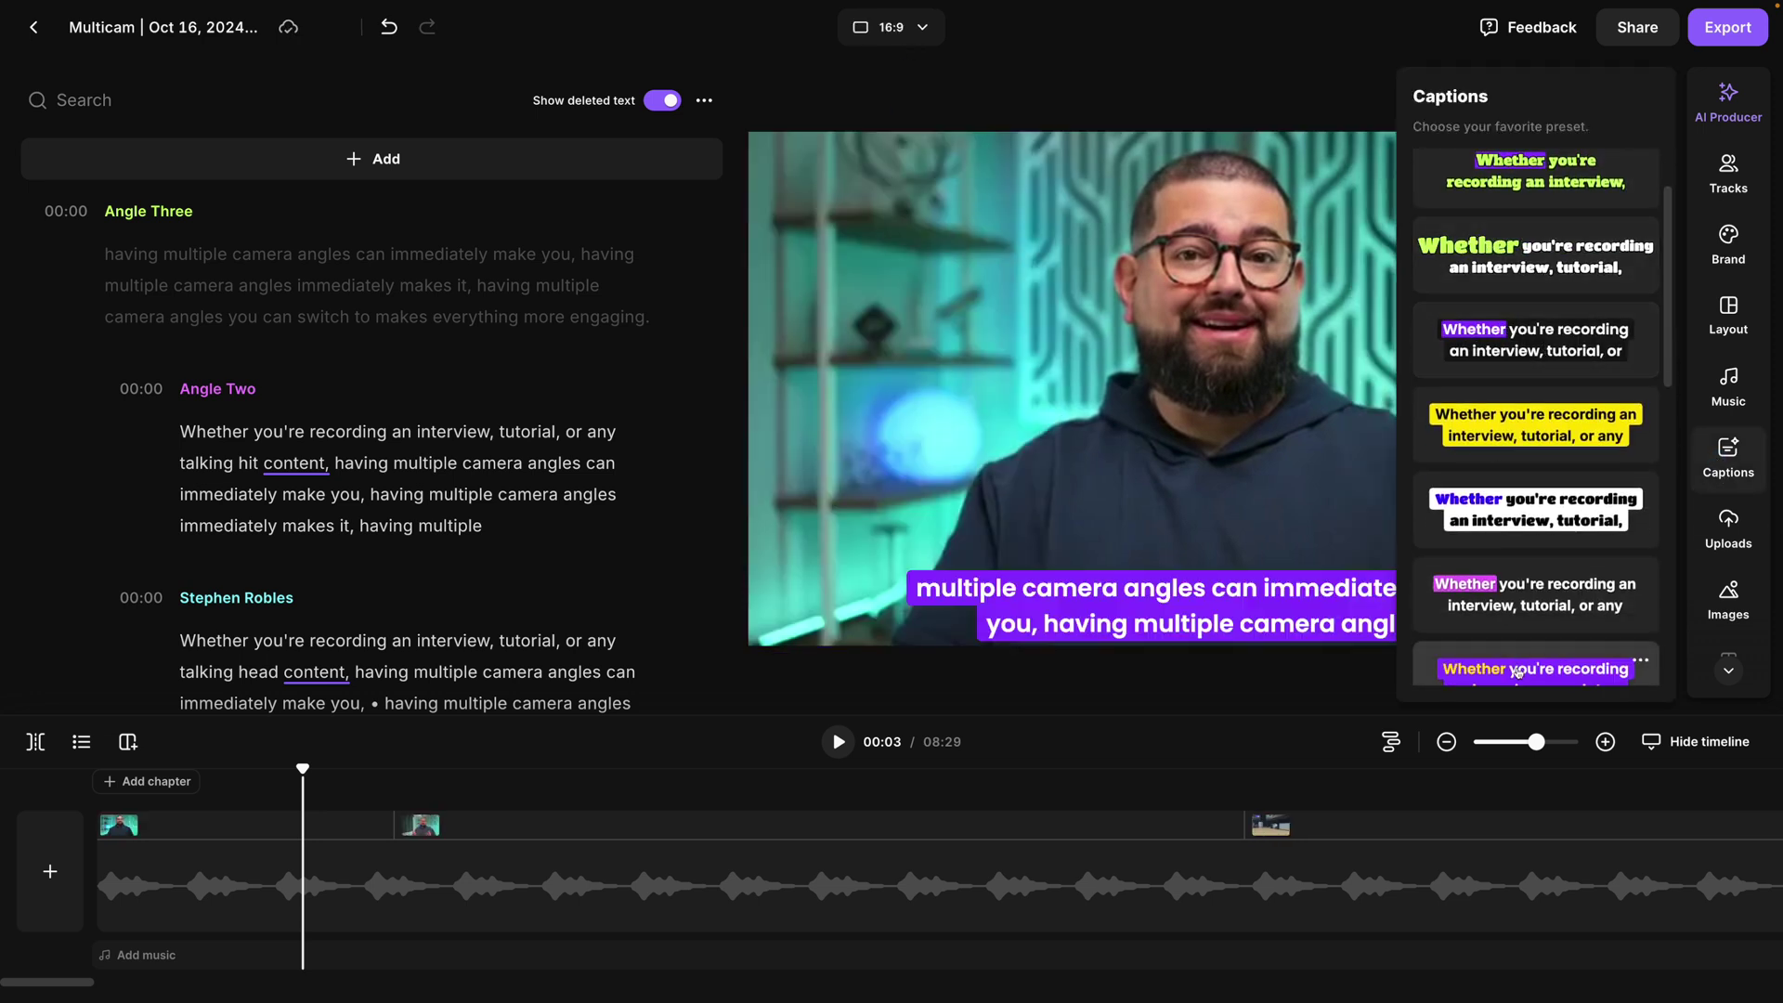
click(1518, 673)
click(1352, 681)
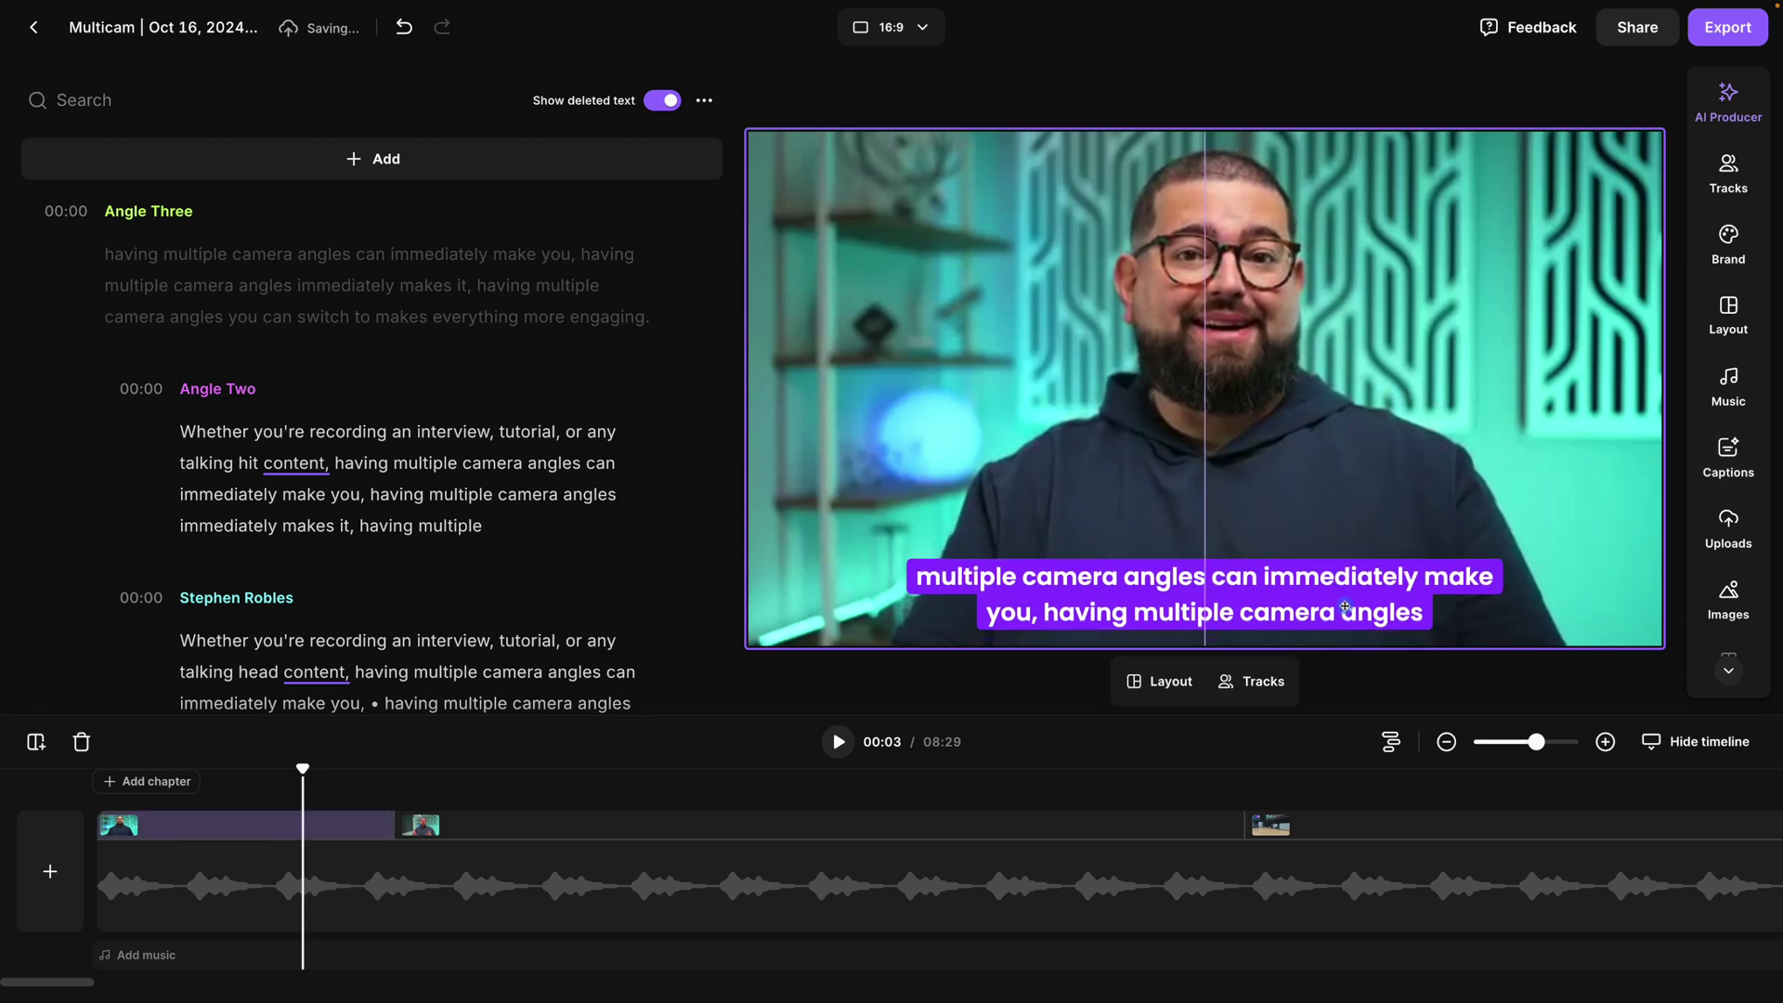
click(1204, 585)
click(1298, 518)
click(1265, 445)
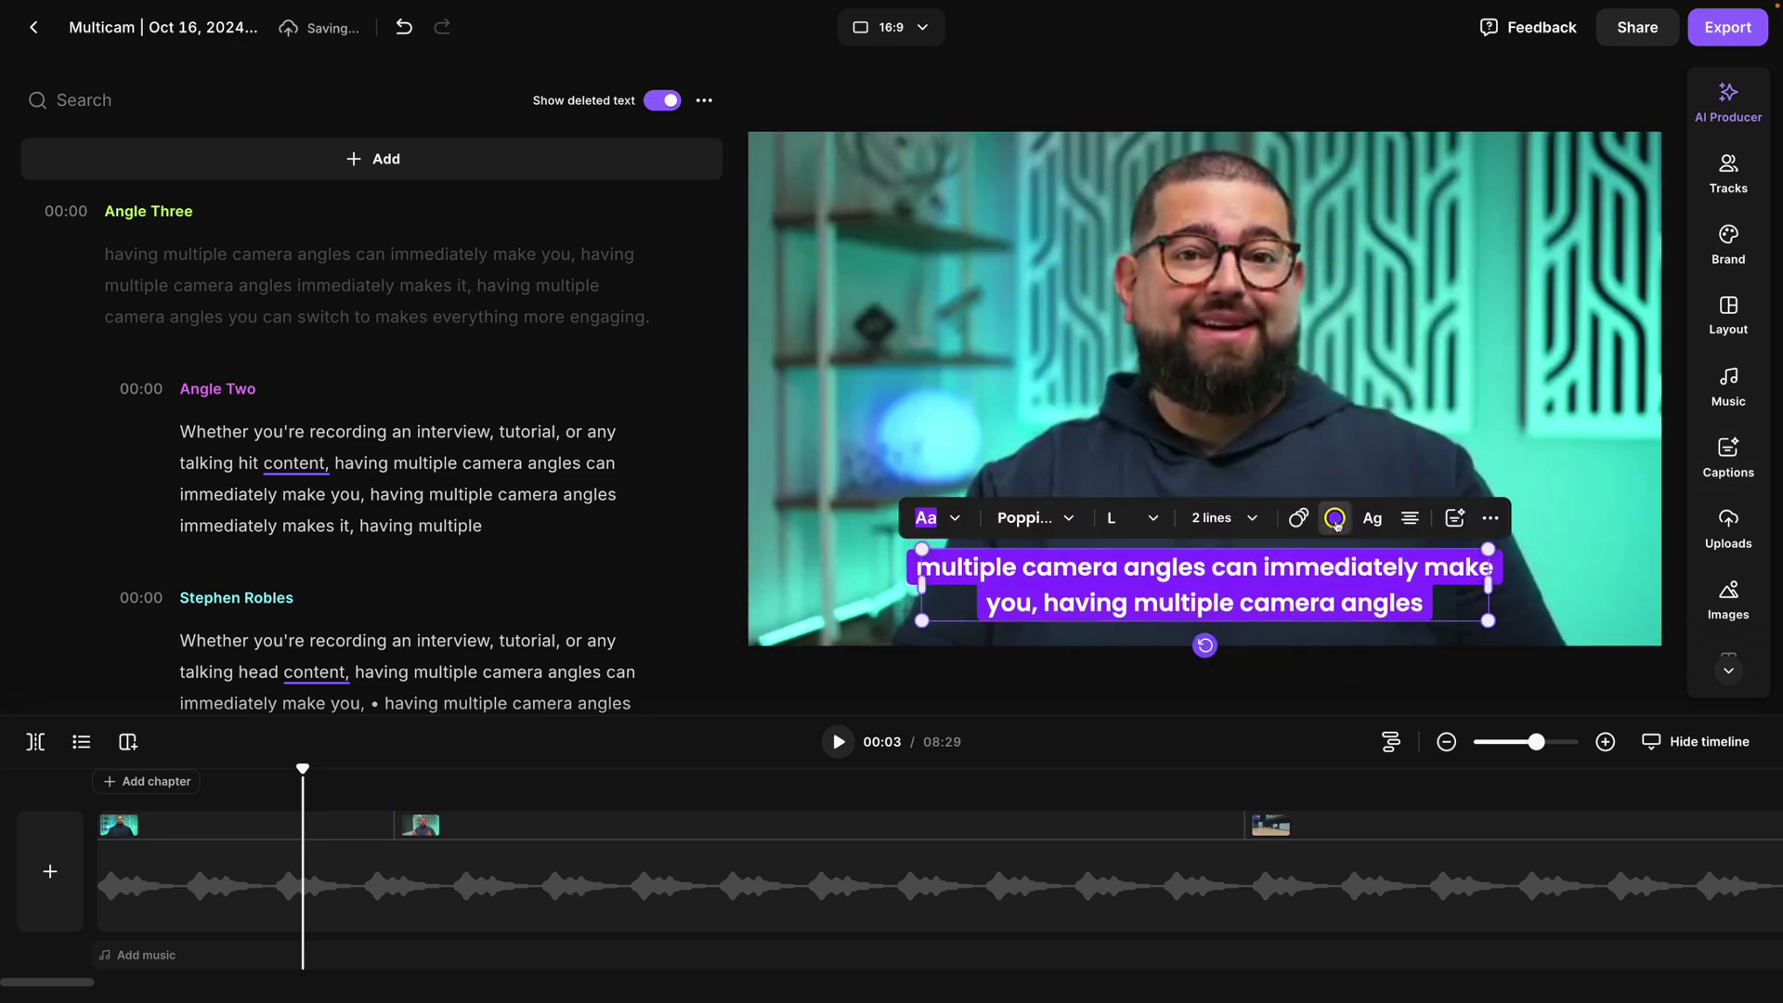
- Check the caption colour options and play the video to 00:08 to review the captions
click(1335, 520)
click(838, 741)
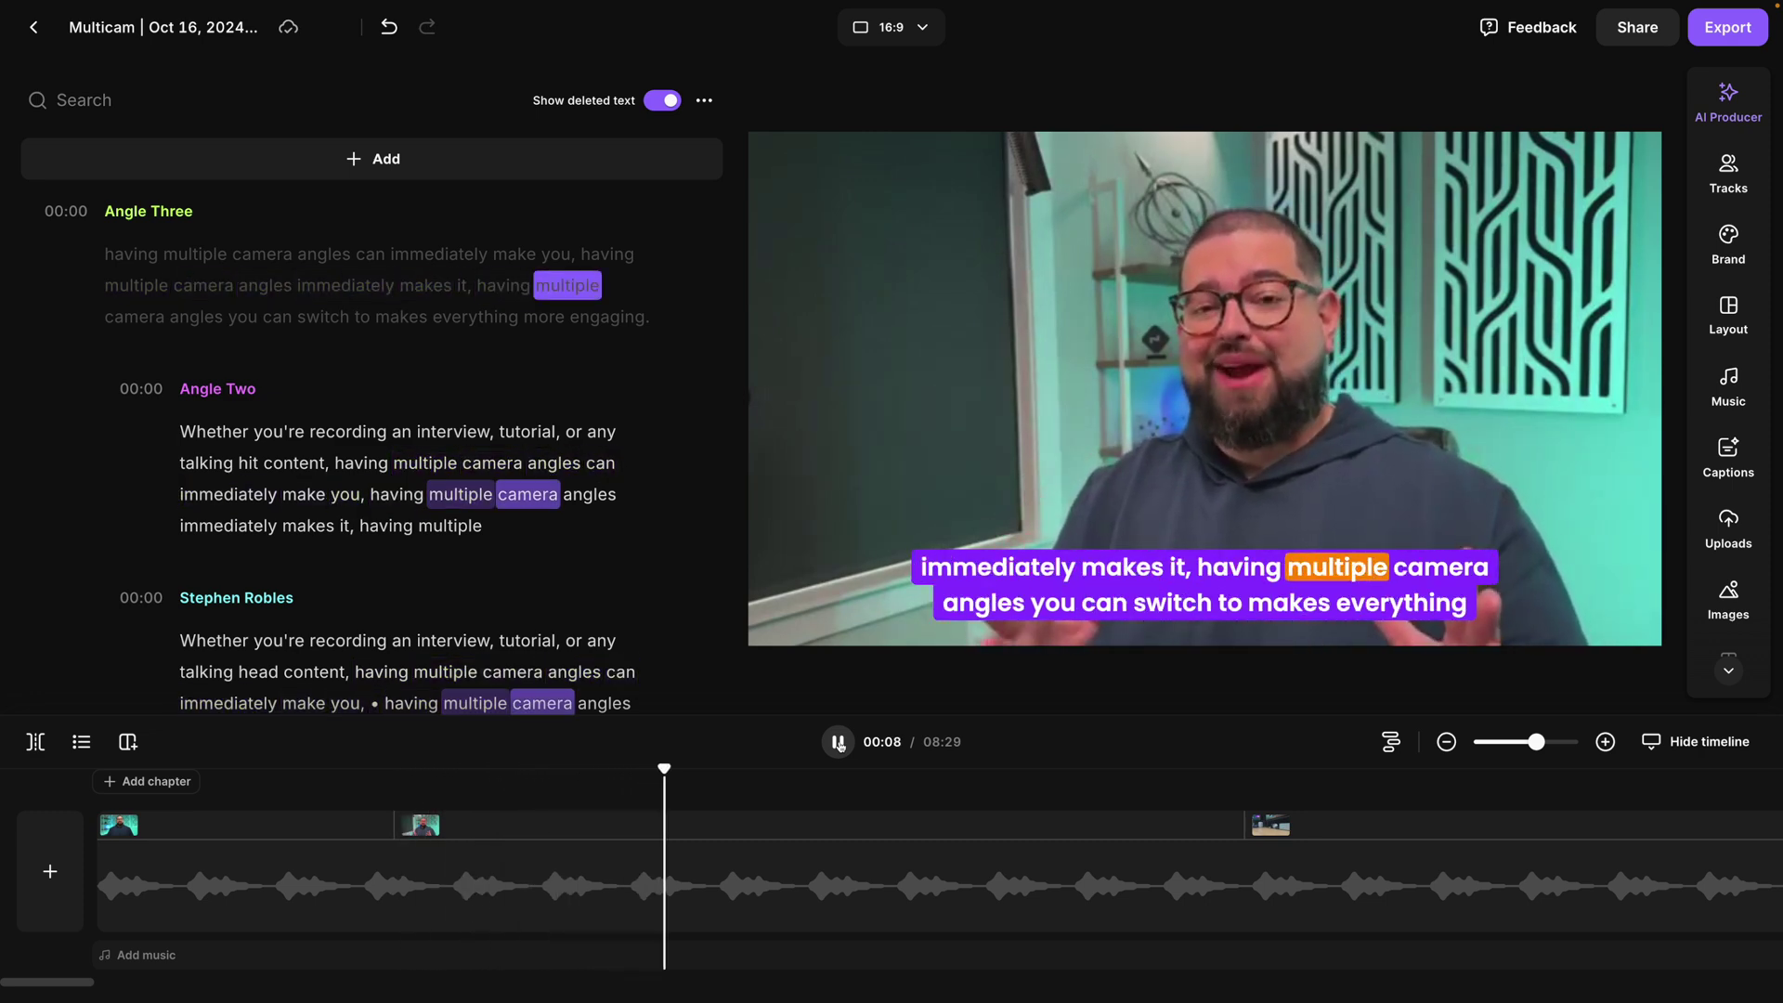
click(838, 740)
- Overlay a full-frame stock image of two people at a table, trimmed to 3.9 seconds
click(1727, 605)
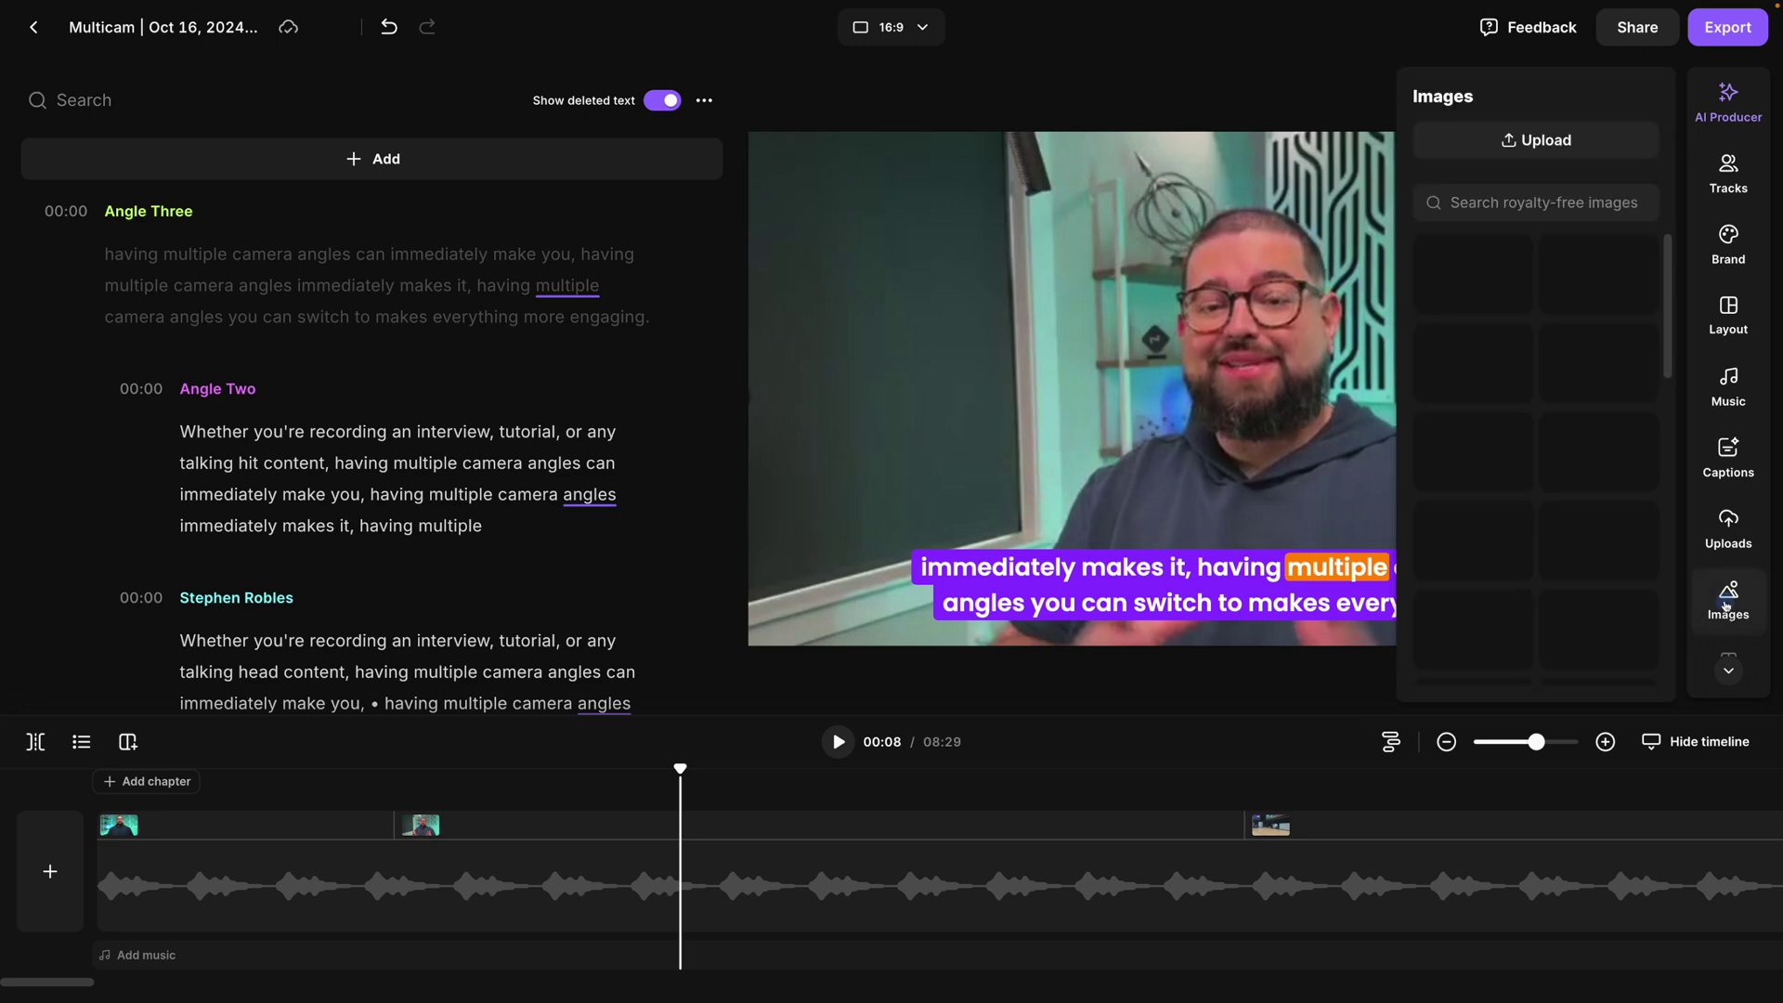
click(1560, 371)
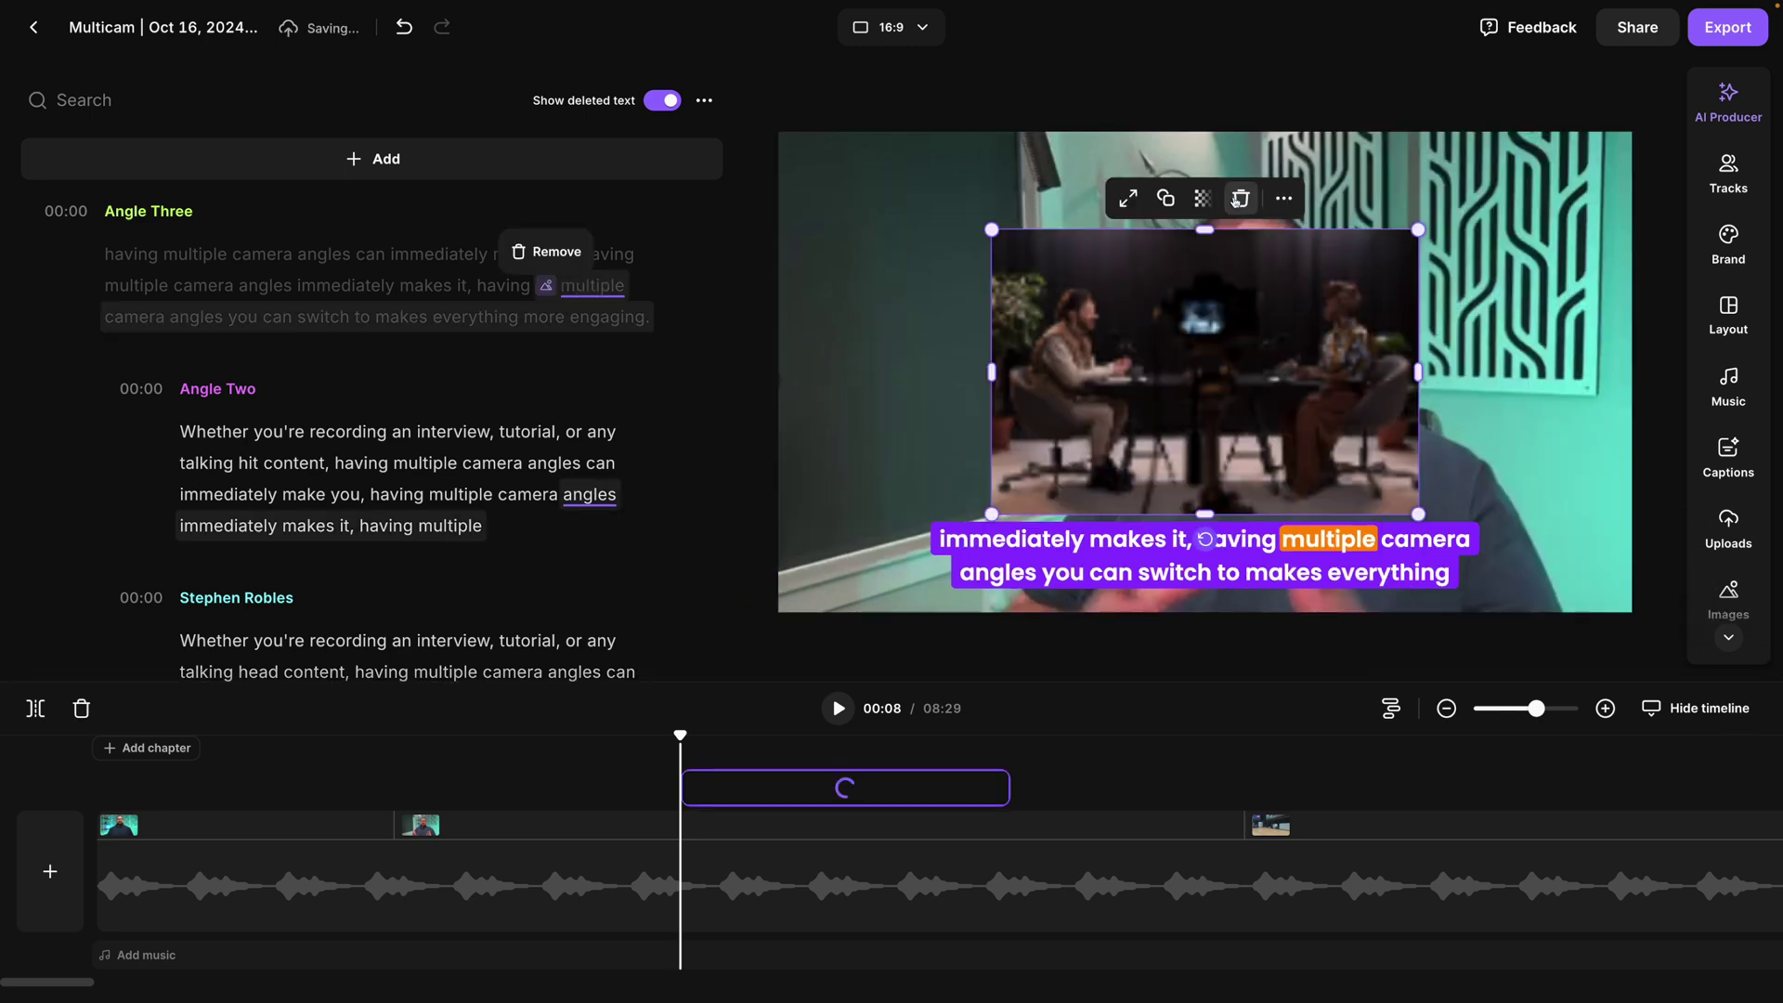
click(1128, 198)
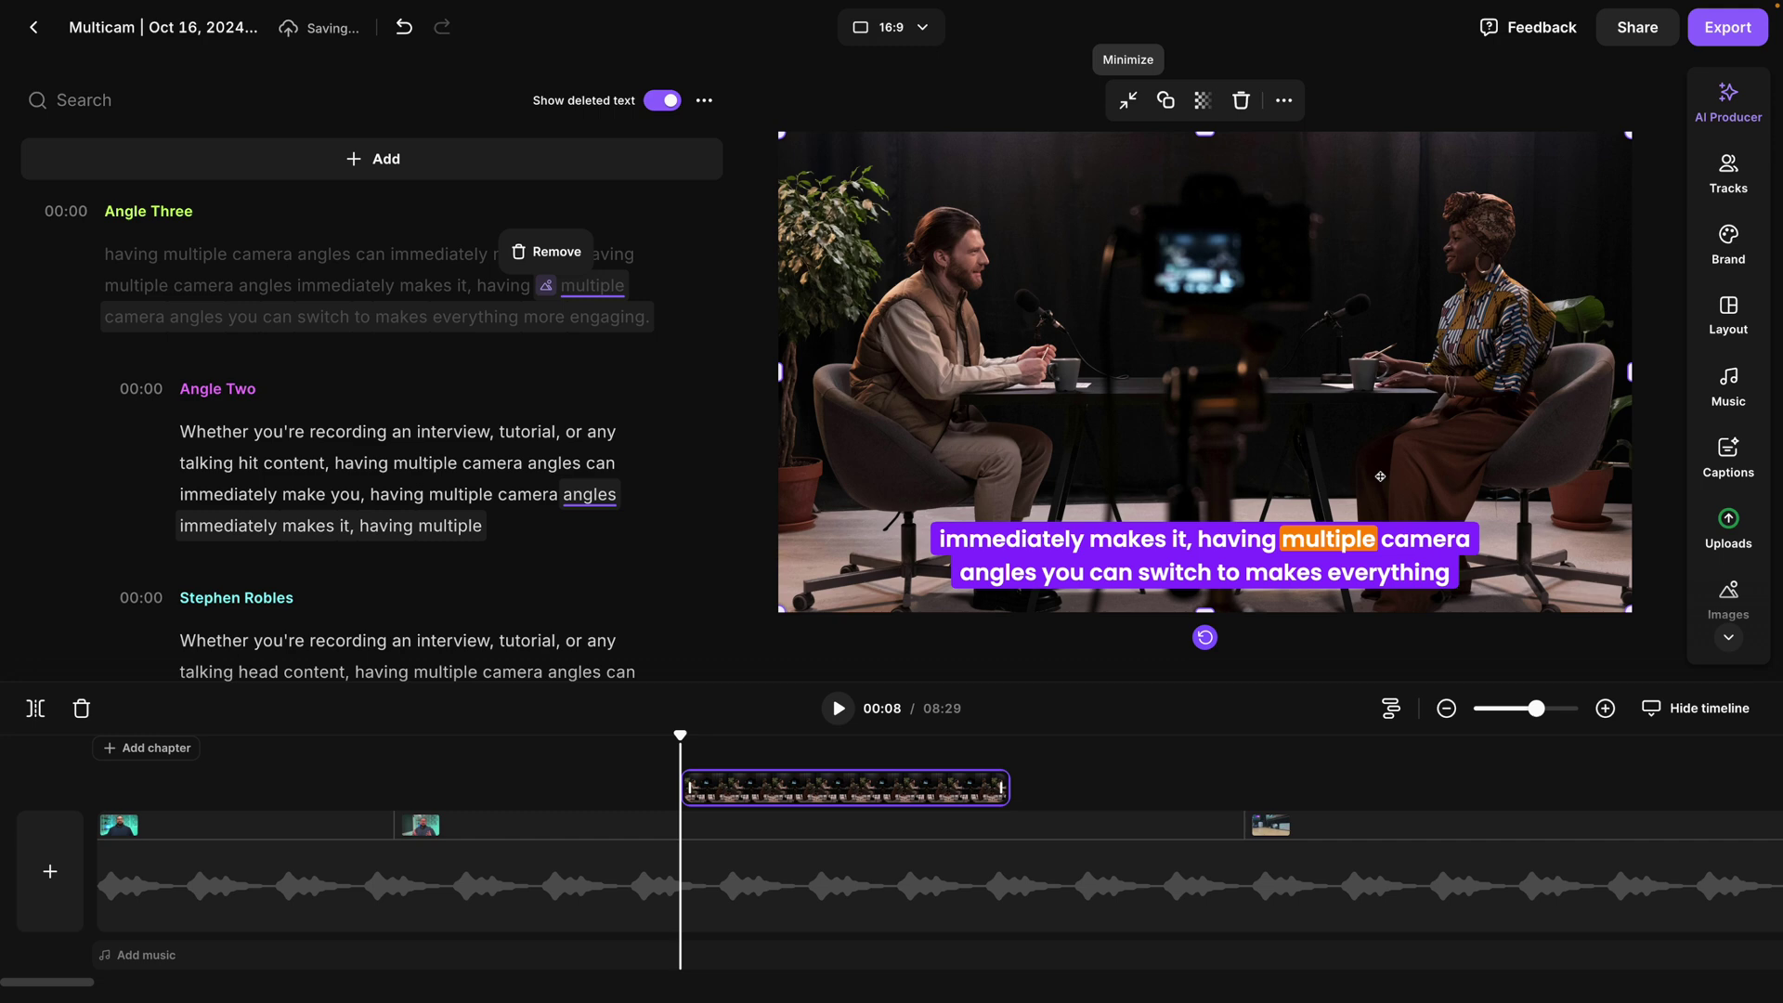
drag(999, 788, 1042, 787)
drag(1167, 787, 931, 789)
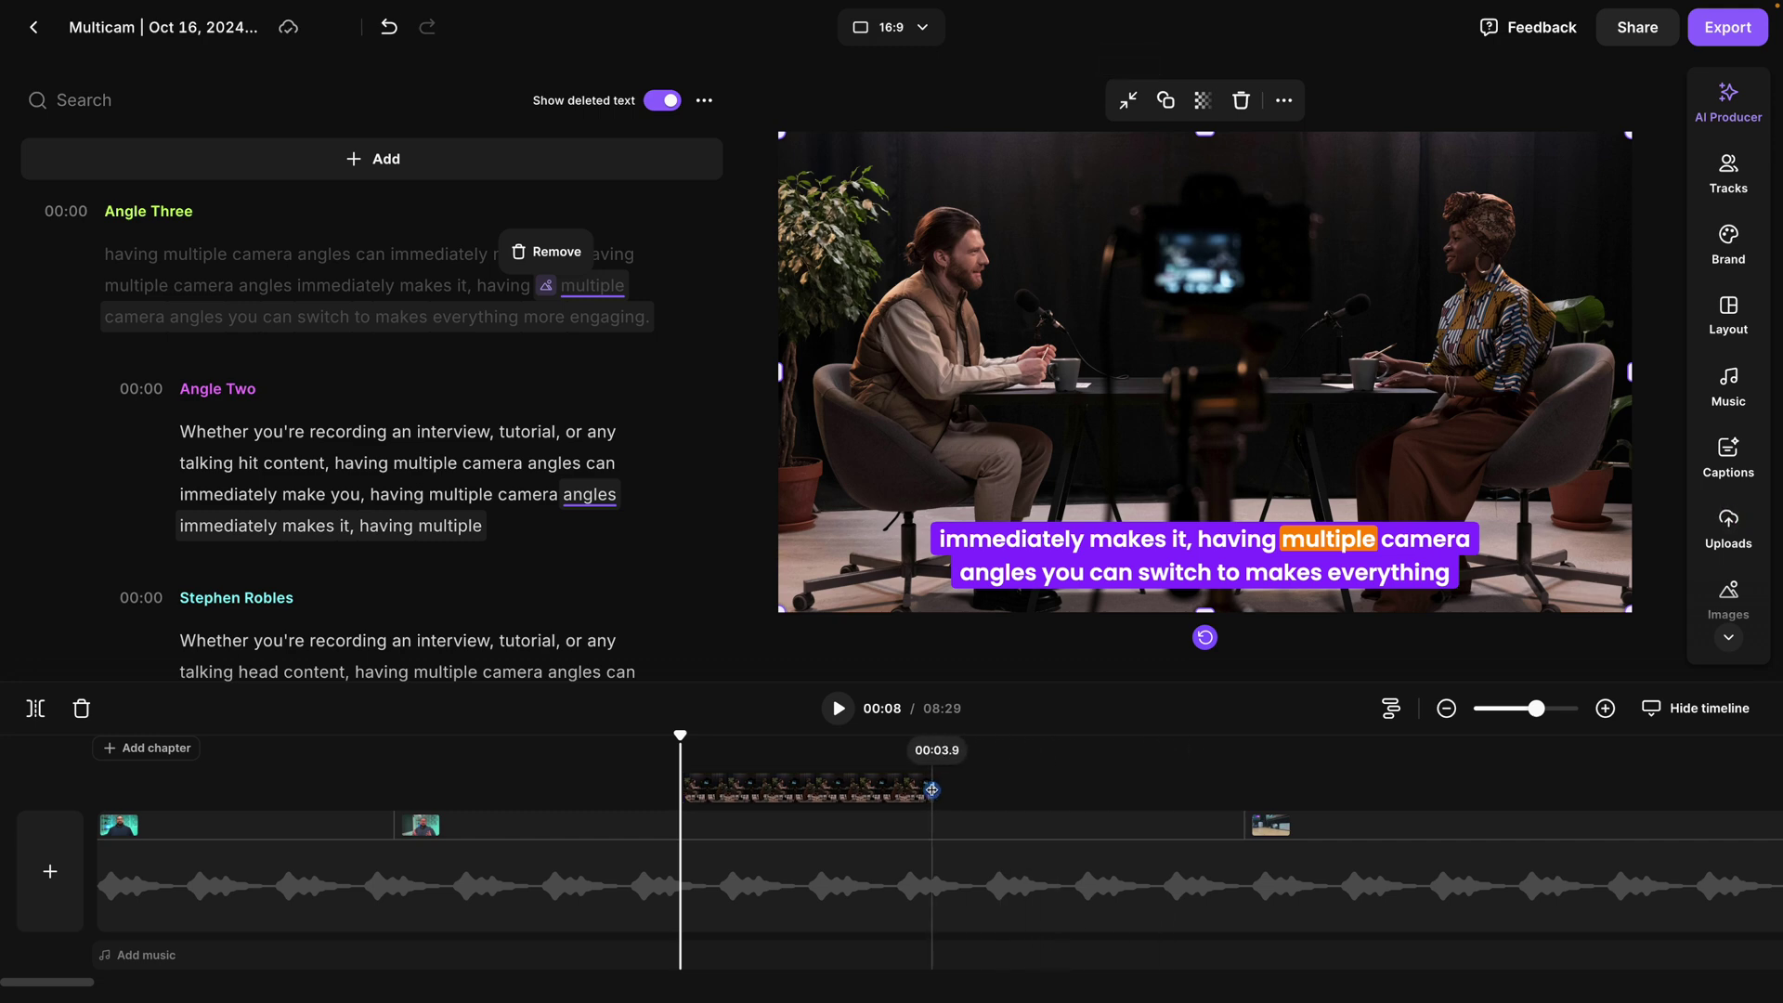
- Add a subtitle text element to the video
click(1728, 637)
click(1728, 627)
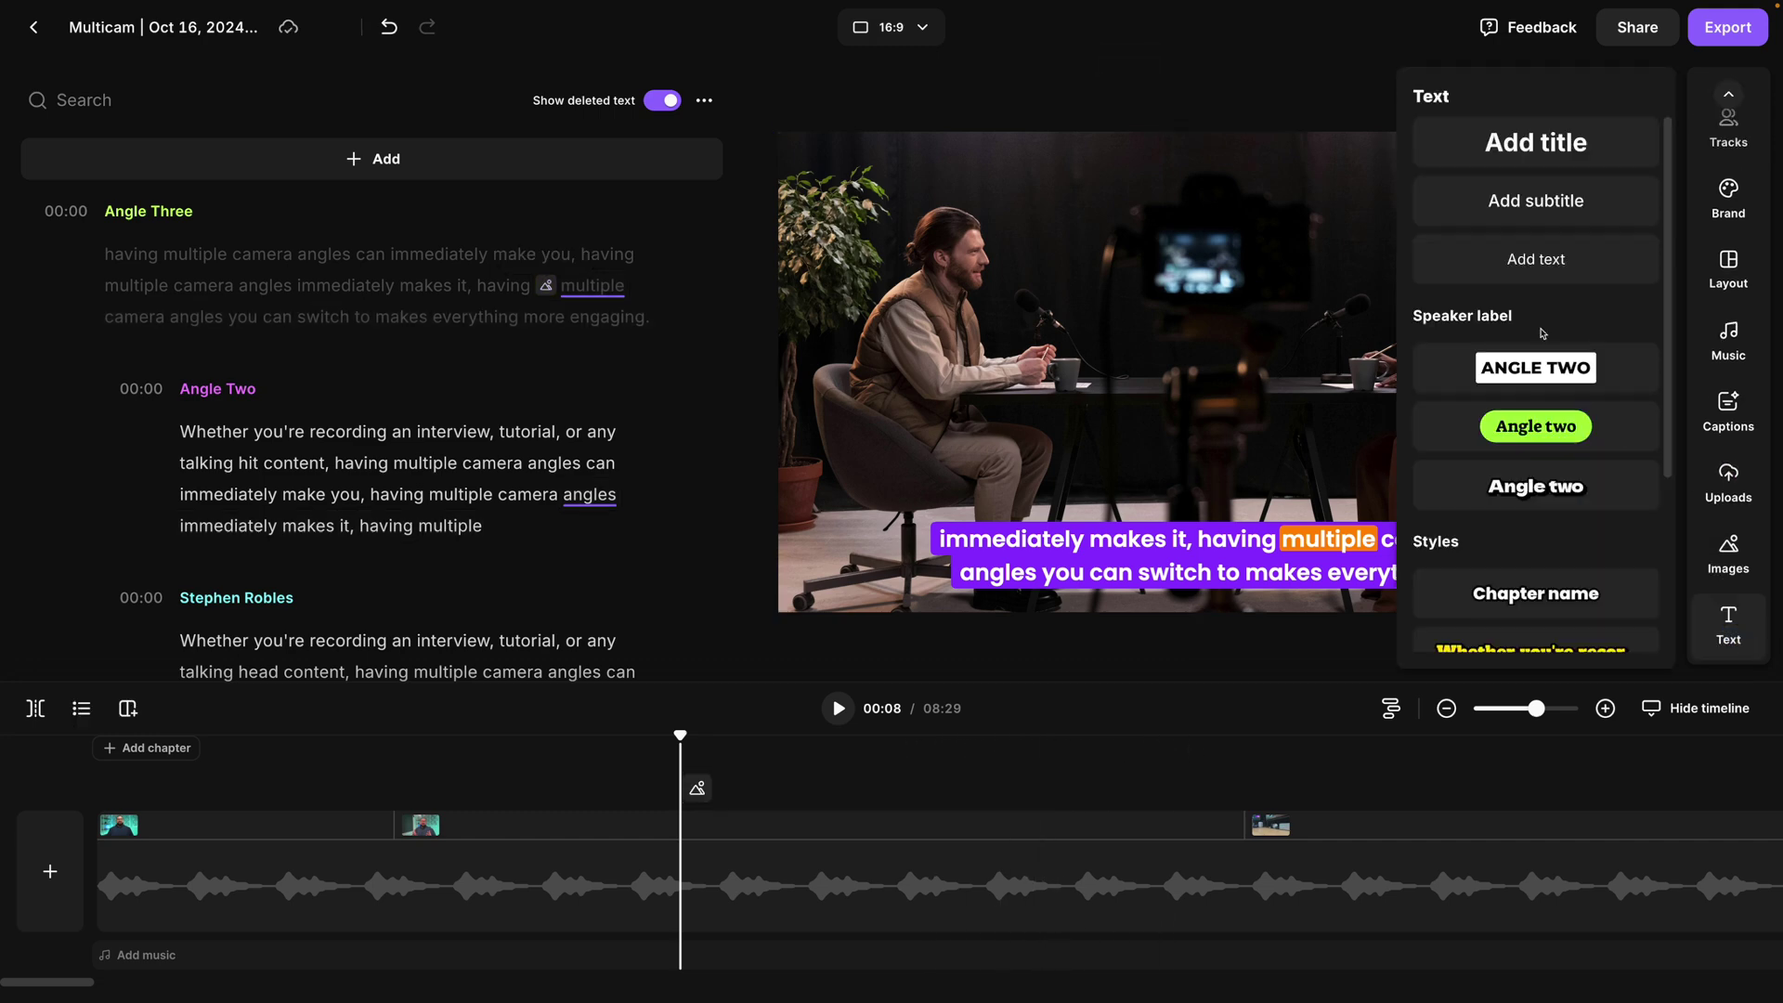
click(1535, 200)
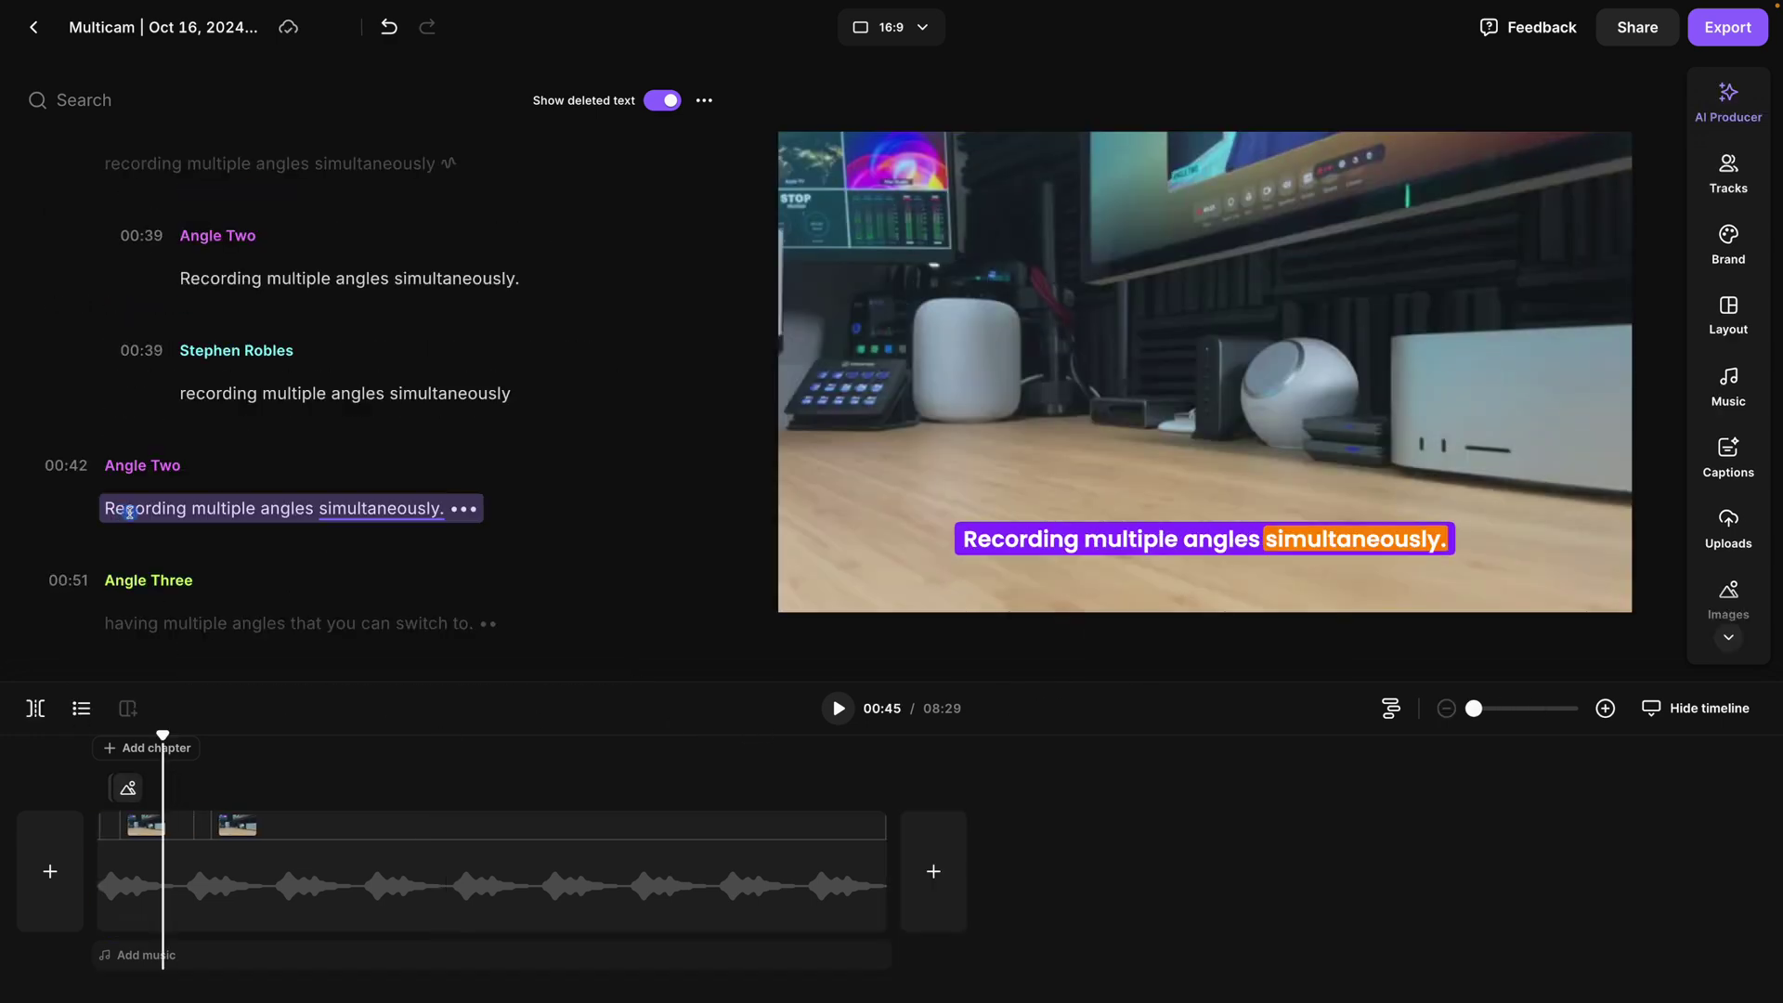
- Delete the duplicate 'Recording multiple angles simultaneously.' line and export the edit at 2160p 4K
mouse_move(125, 513)
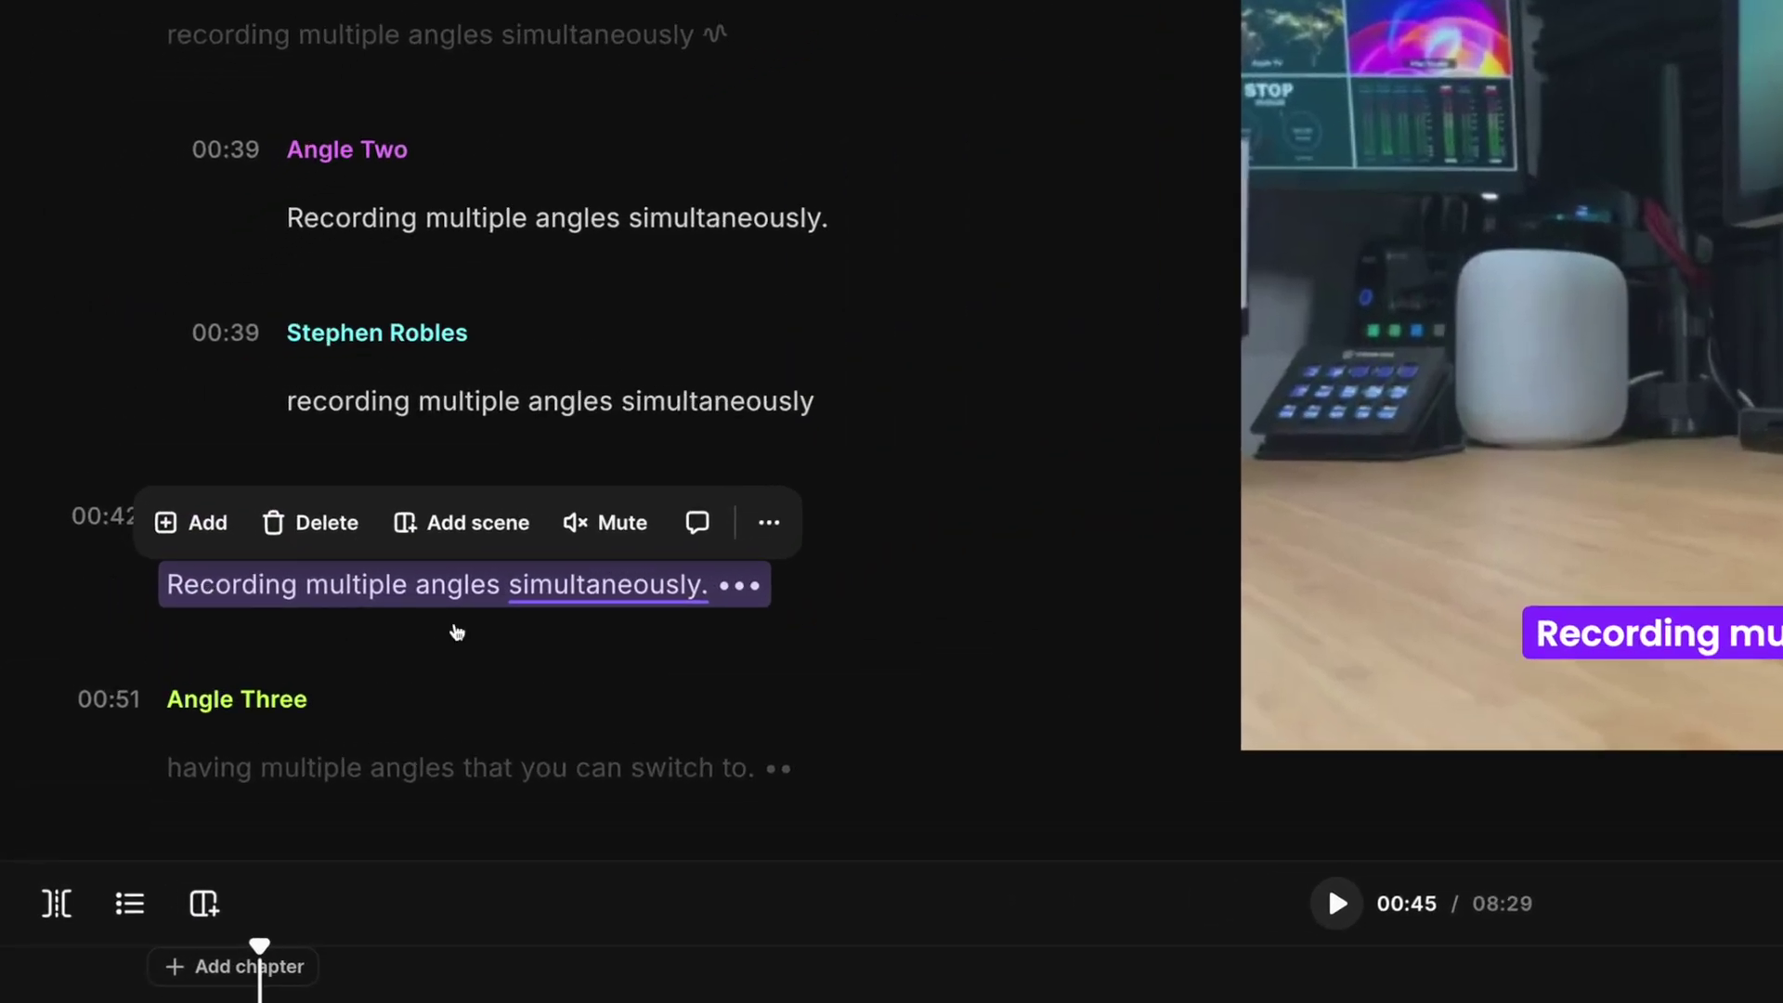
click(321, 530)
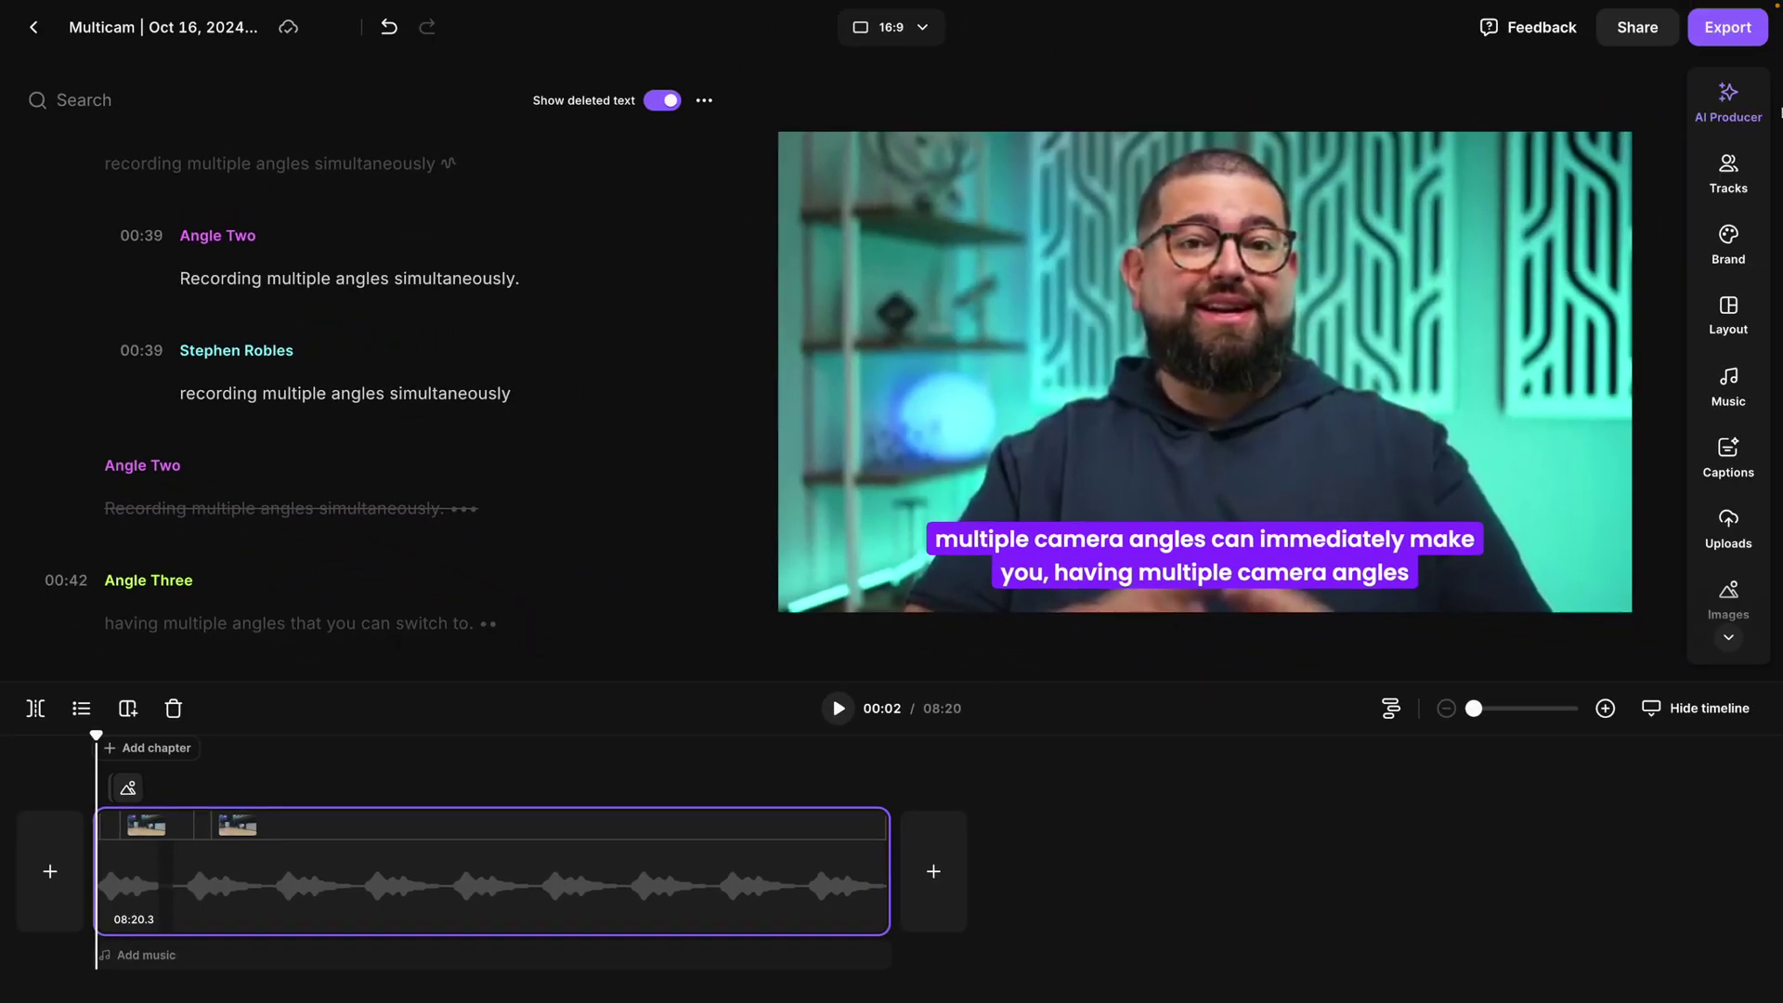
click(1727, 26)
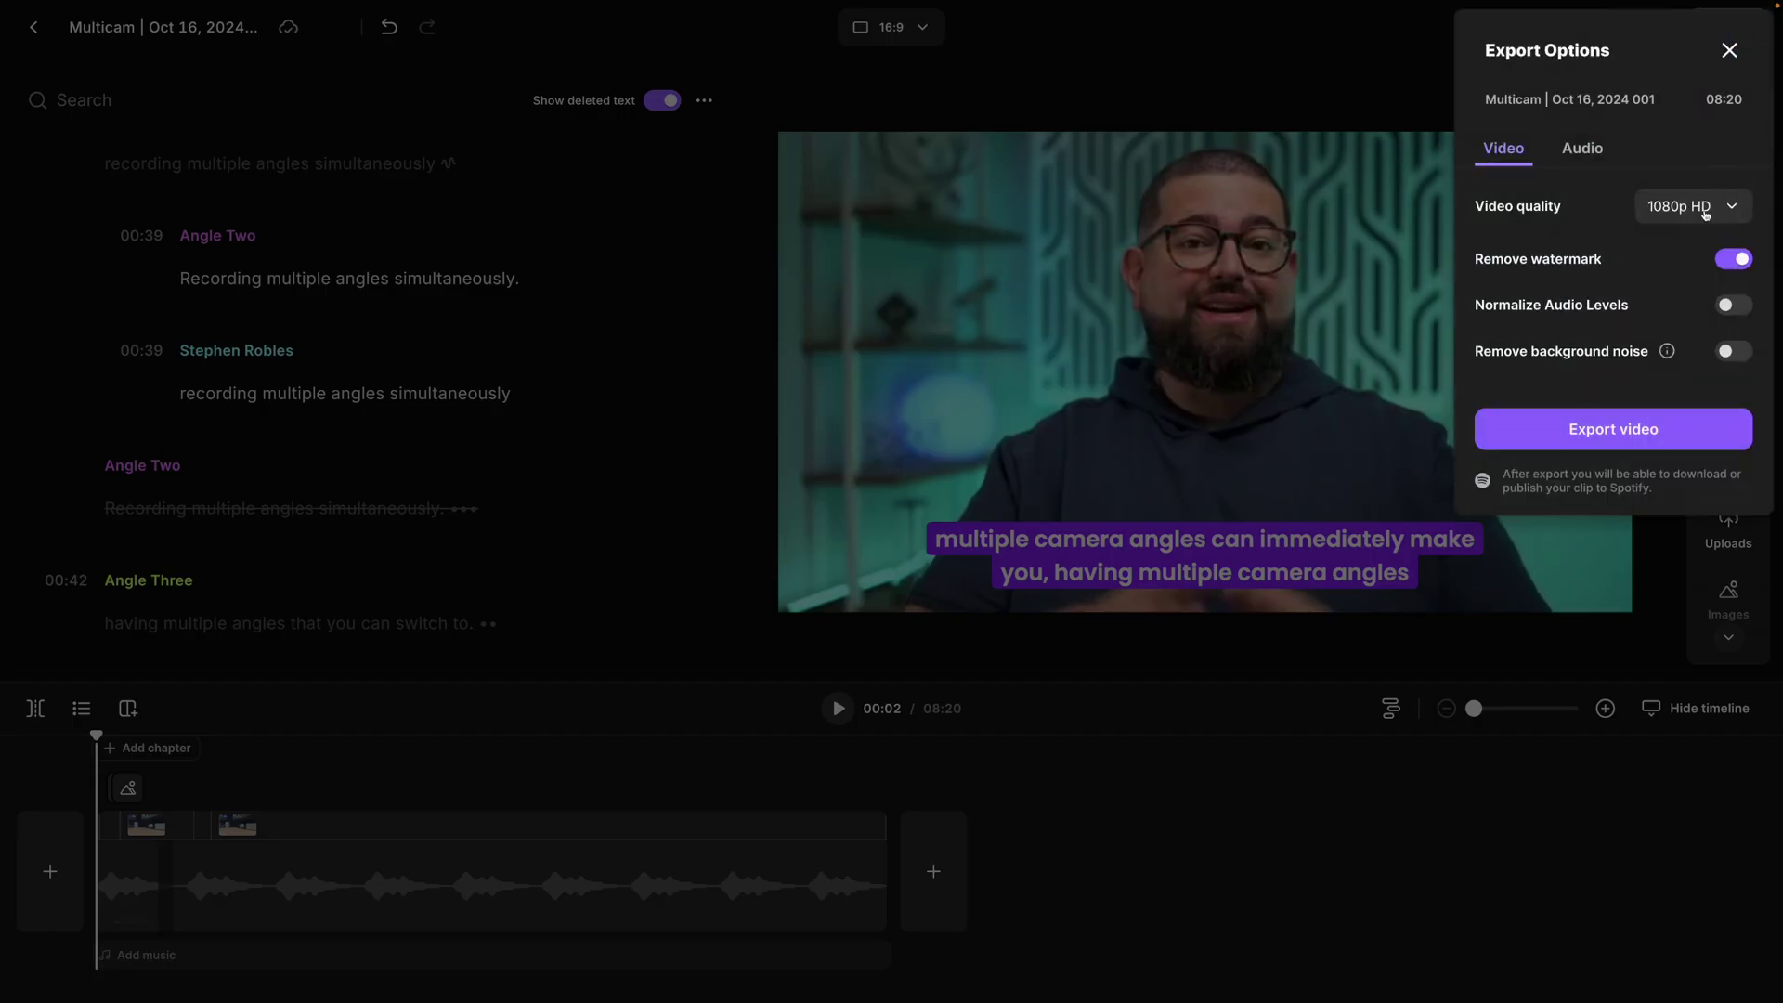
click(1683, 356)
click(1659, 444)
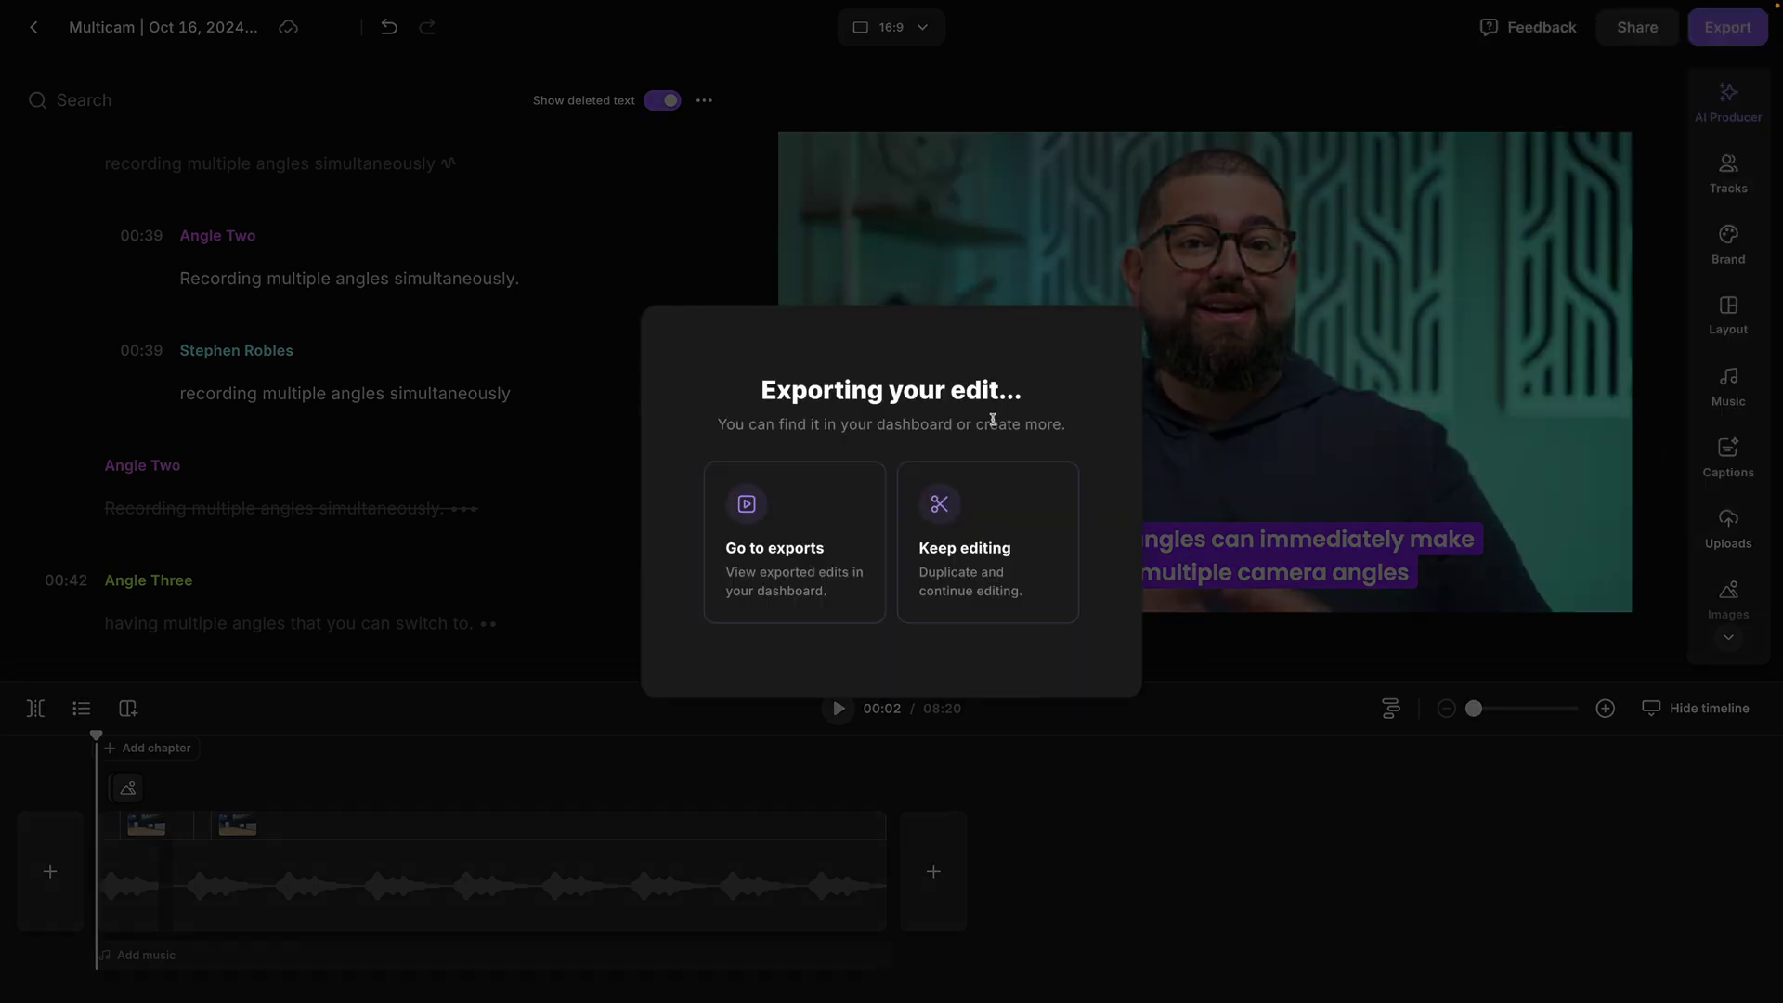